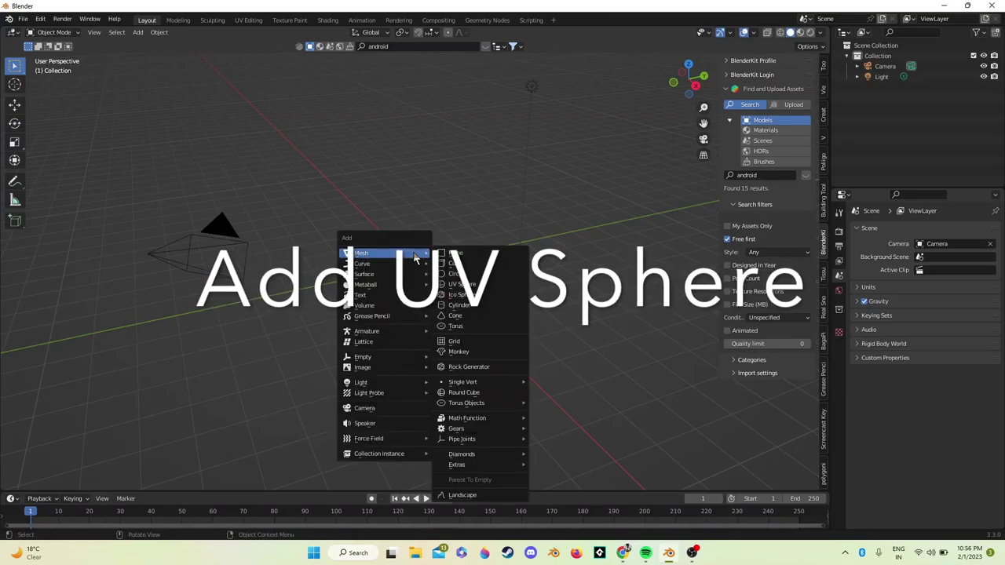
Add a UV sphere at the origin and view it from the right in wireframe
{"action": "left_click", "coordinate": [455, 284]}
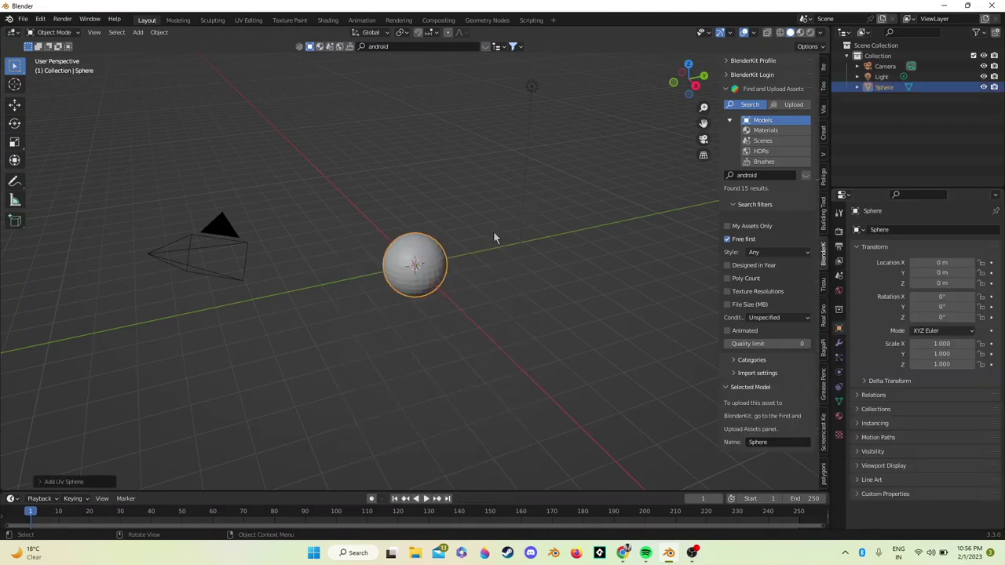
{"action": "left_click", "coordinate": [695, 85]}
{"action": "key", "text": "Tab"}
{"action": "key", "text": "shift+z"}
{"action": "key", "text": "Tab"}
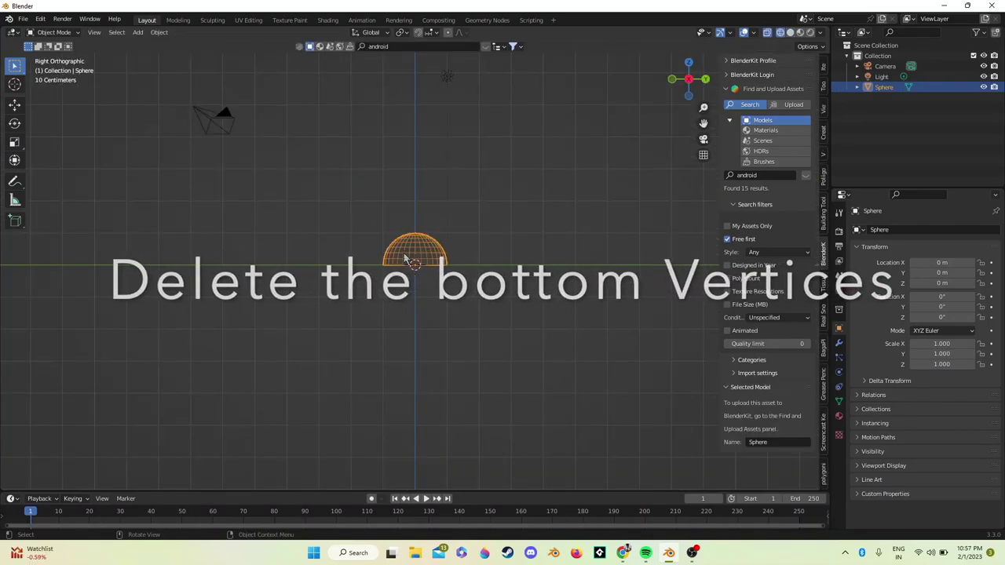
Box-select the dome's bottom rim vertices and cap them with one face in solid view
{"action": "key", "text": "Tab"}
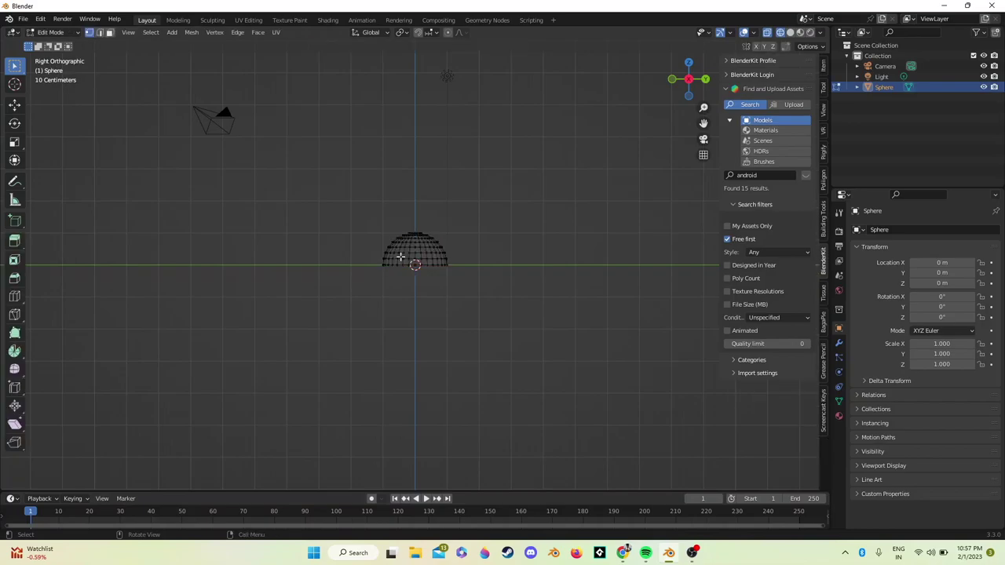
{"action": "key", "text": "b"}
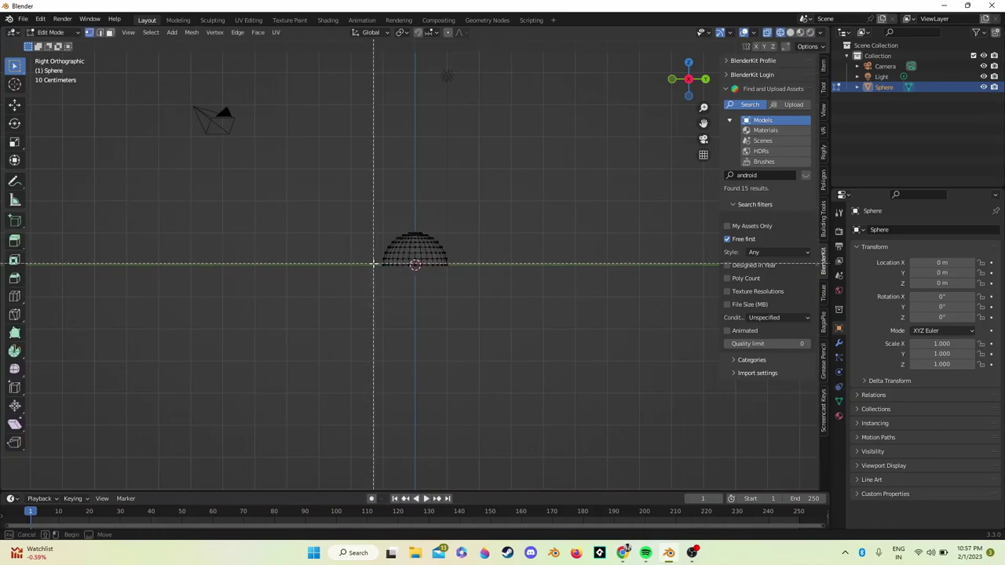
{"action": "left_click_drag", "start_coordinate": [373, 264], "coordinate": [479, 275]}
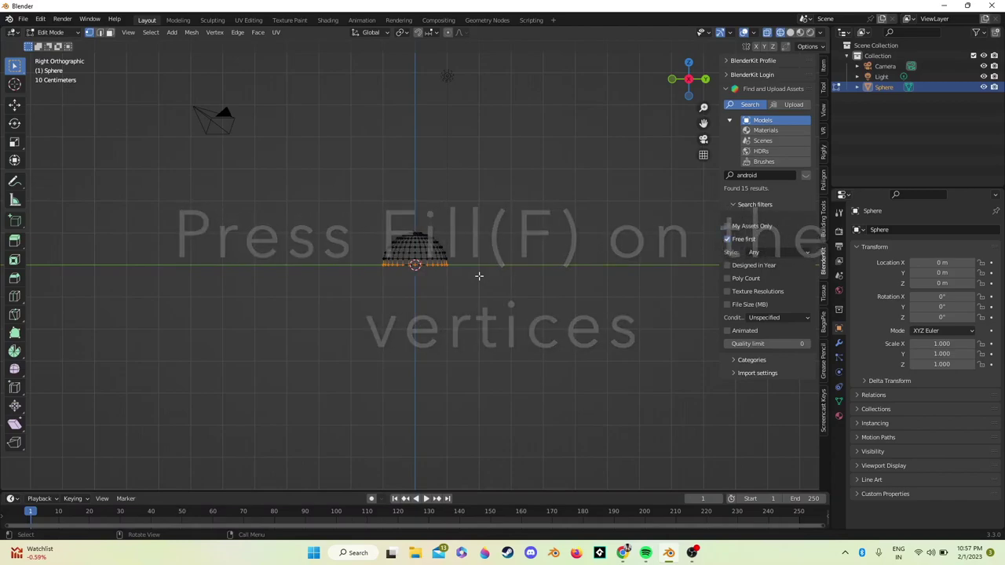
{"action": "middle_click_drag", "start_coordinate": [478, 276], "coordinate": [479, 276]}
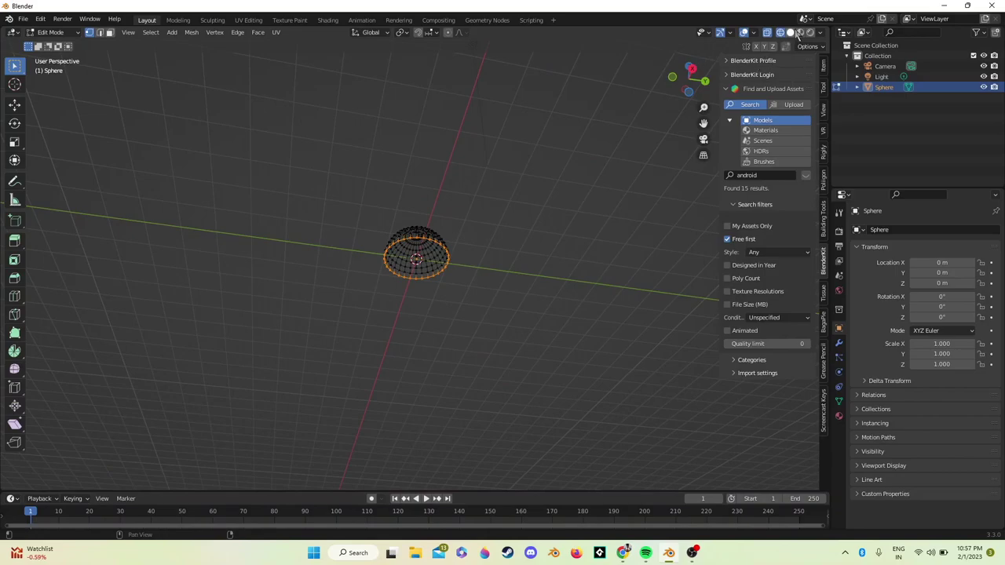
{"action": "left_click", "coordinate": [791, 33]}
{"action": "key", "text": "f"}
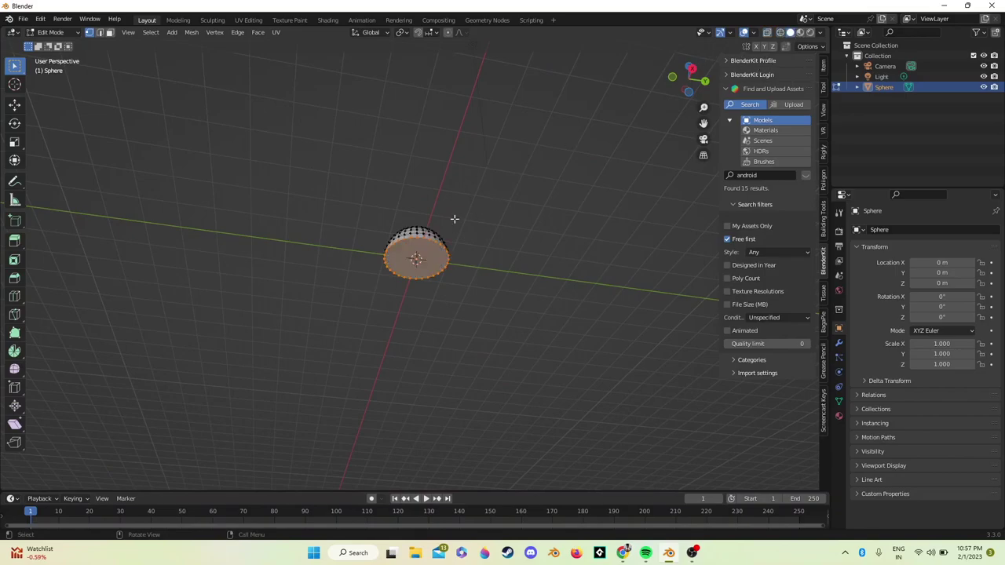
{"action": "key", "text": "Tab"}
{"action": "middle_click_drag", "start_coordinate": [453, 218], "coordinate": [453, 222]}
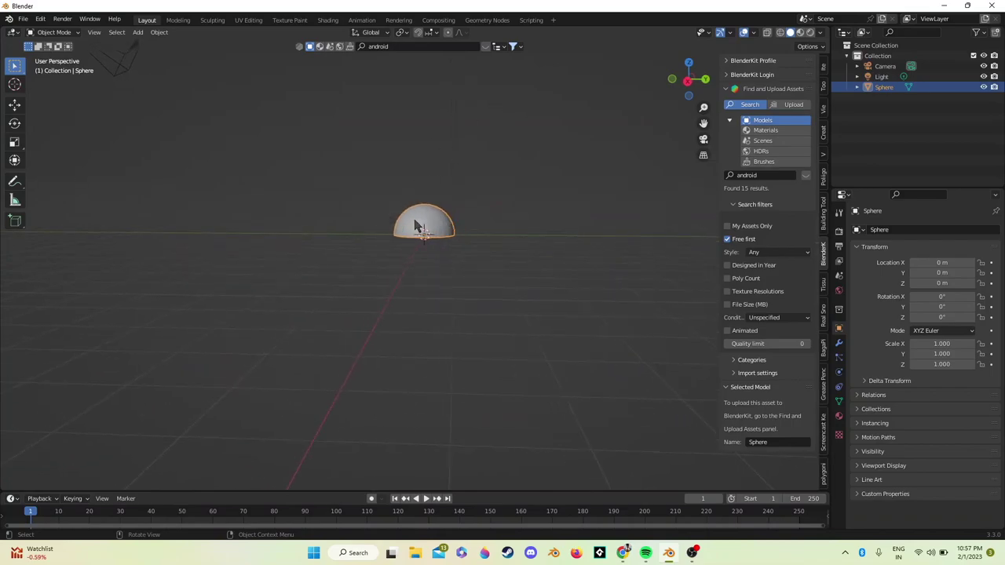
Shade the hemisphere smooth and add a new cylinder
{"action": "right_click", "coordinate": [416, 223]}
{"action": "left_click", "coordinate": [408, 235]}
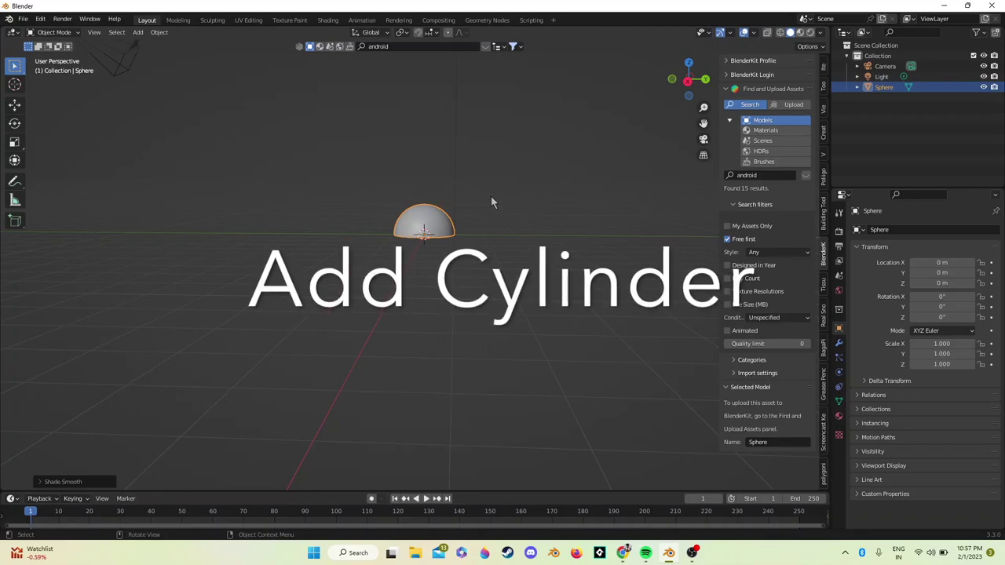
{"action": "key", "text": "shift+a"}
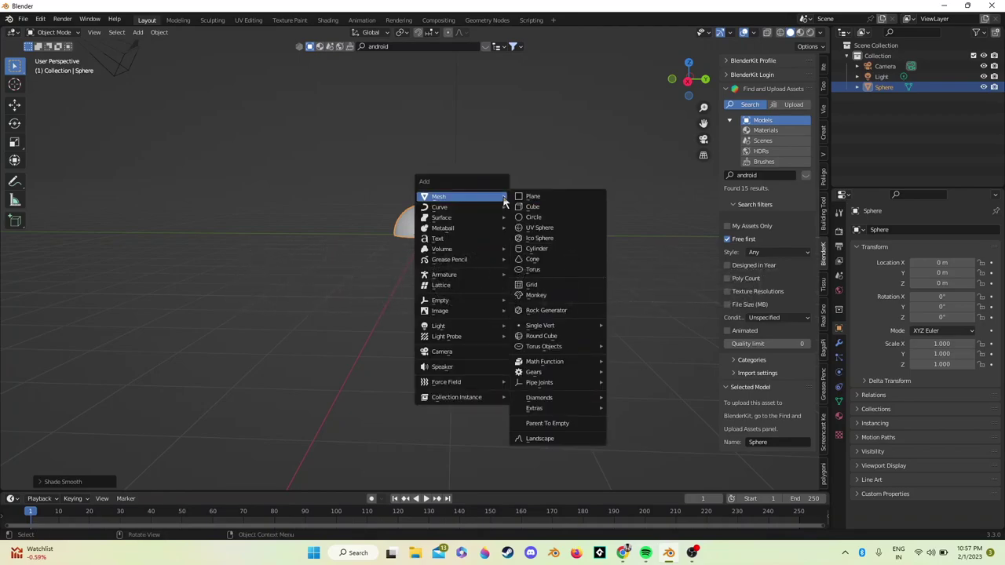
{"action": "left_click", "coordinate": [540, 248]}
Shrink the cylinder to a fifth, stretch it 2x along Z, shrink it again by 5, then double it
{"action": "key", "text": "s"}
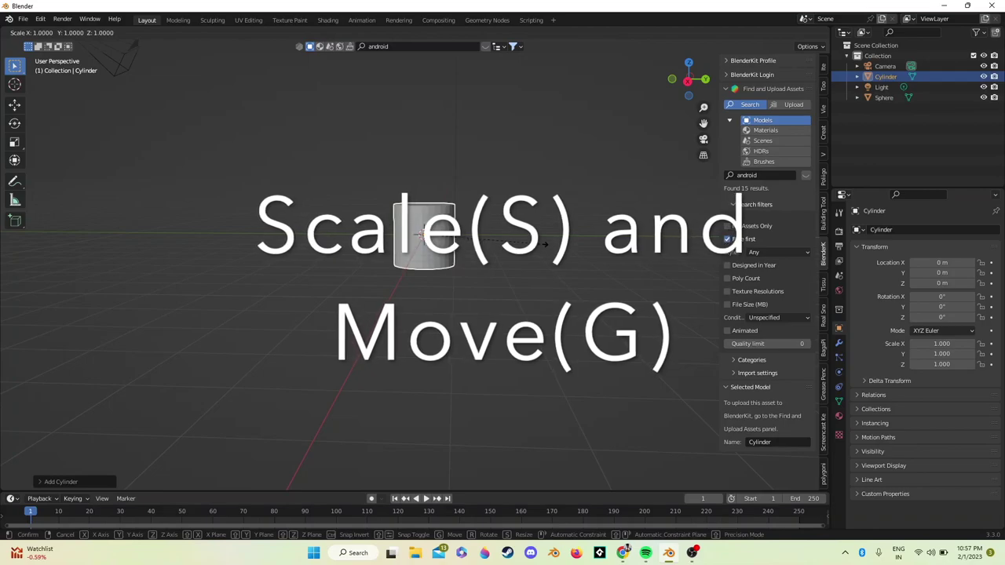
{"action": "type", "text": "5"}
{"action": "key", "text": "slash"}
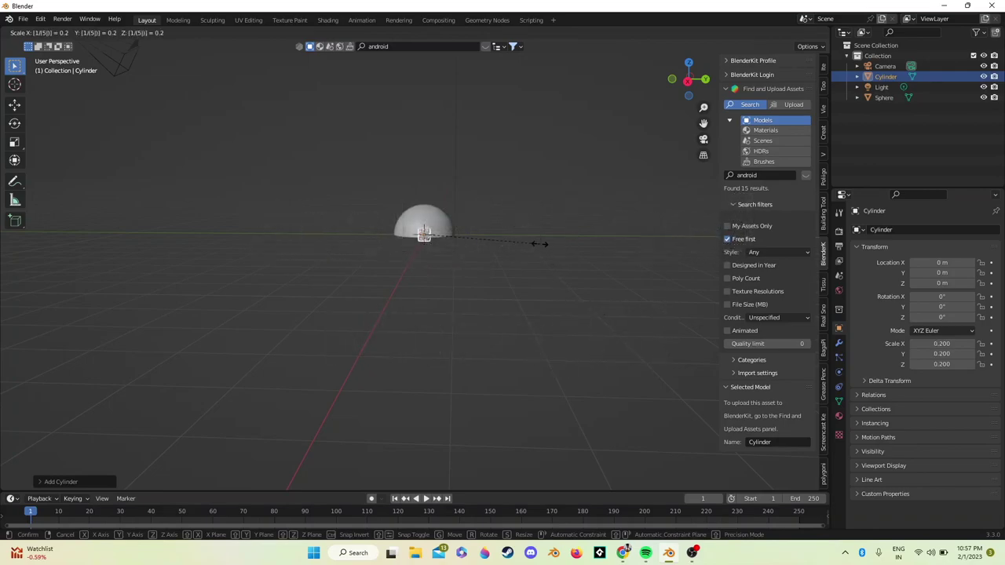
{"action": "key", "text": "BackSpace"}
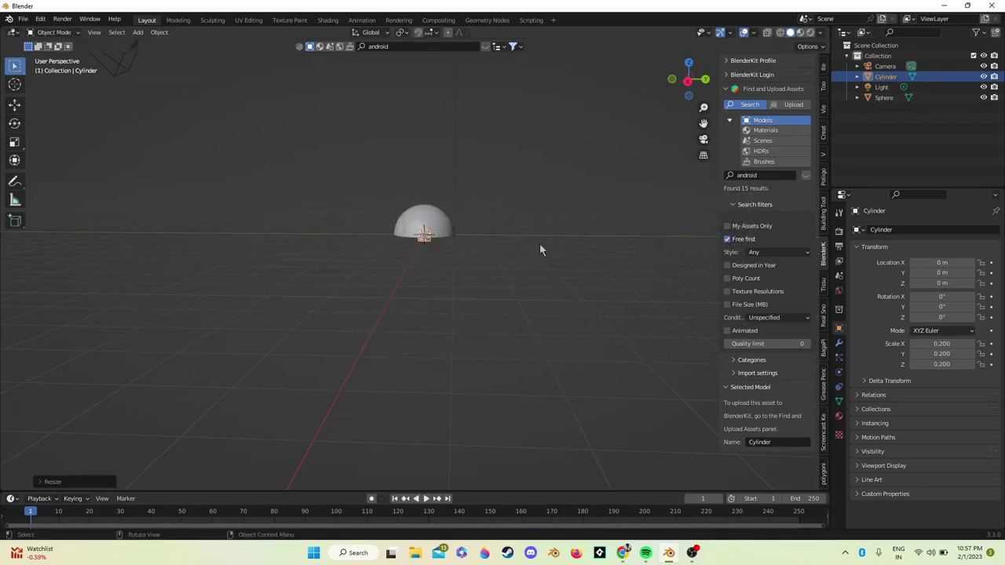
{"action": "type", "text": "z"}
{"action": "type", "text": "1"}
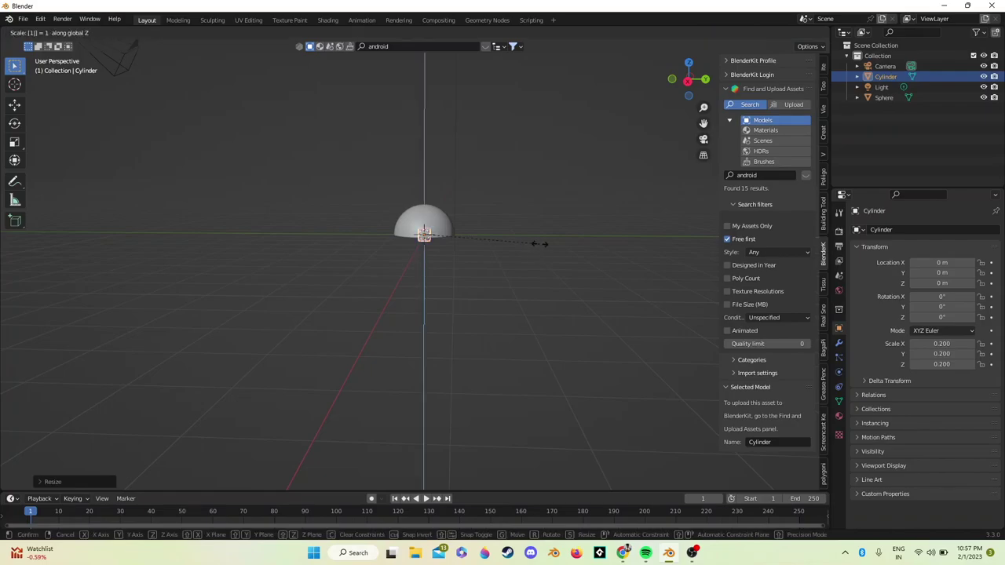
{"action": "key", "text": "BackSpace"}
{"action": "type", "text": "2"}
{"action": "key", "text": "Return"}
{"action": "key", "text": "s"}
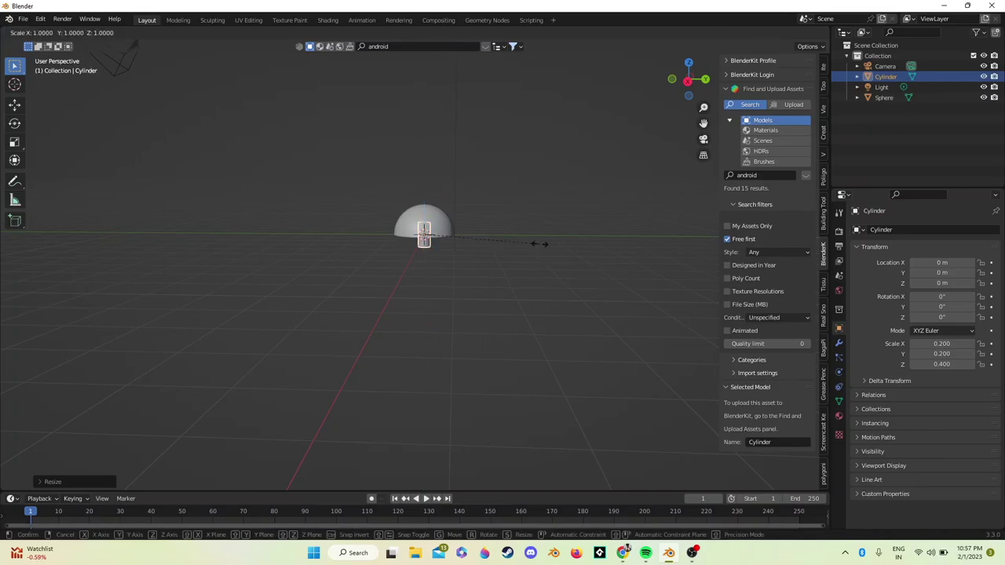
{"action": "type", "text": "/5"}
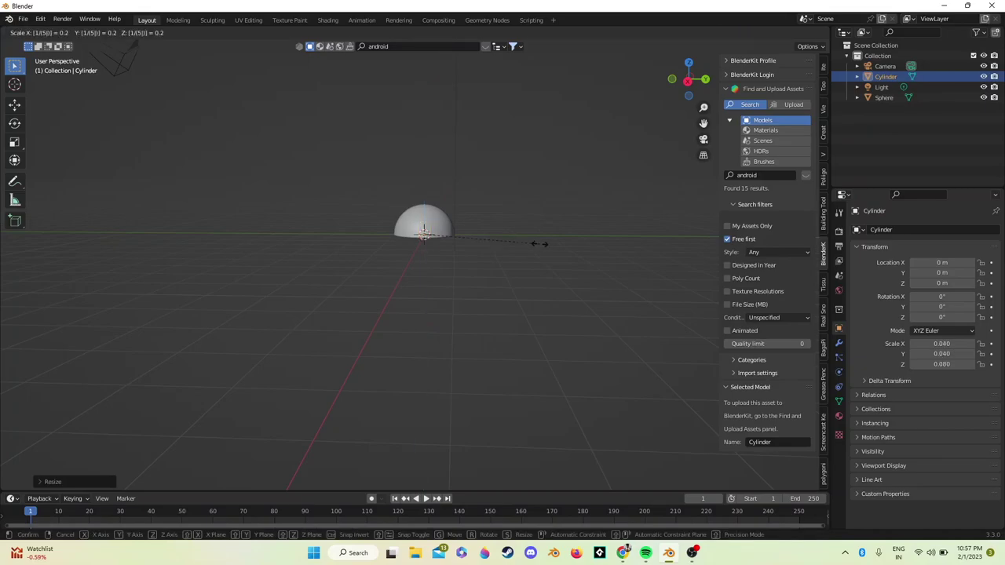
{"action": "key", "text": "Return"}
{"action": "type", "text": "s"}
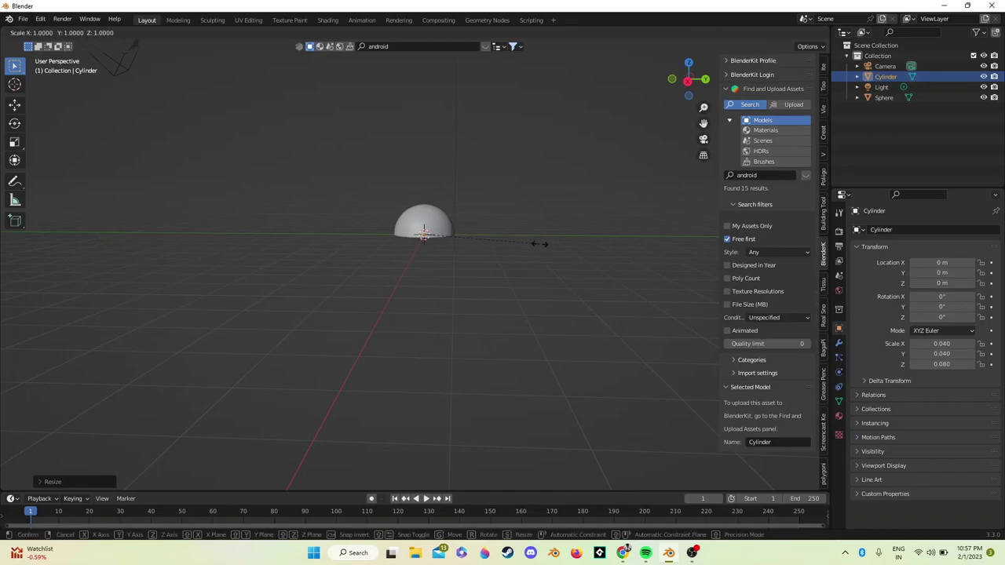
{"action": "type", "text": "2"}
{"action": "key", "text": "Return"}
Raise the cylinder along Z onto the head and double its height into an antenna
{"action": "key", "text": "g"}
{"action": "key", "text": "z"}
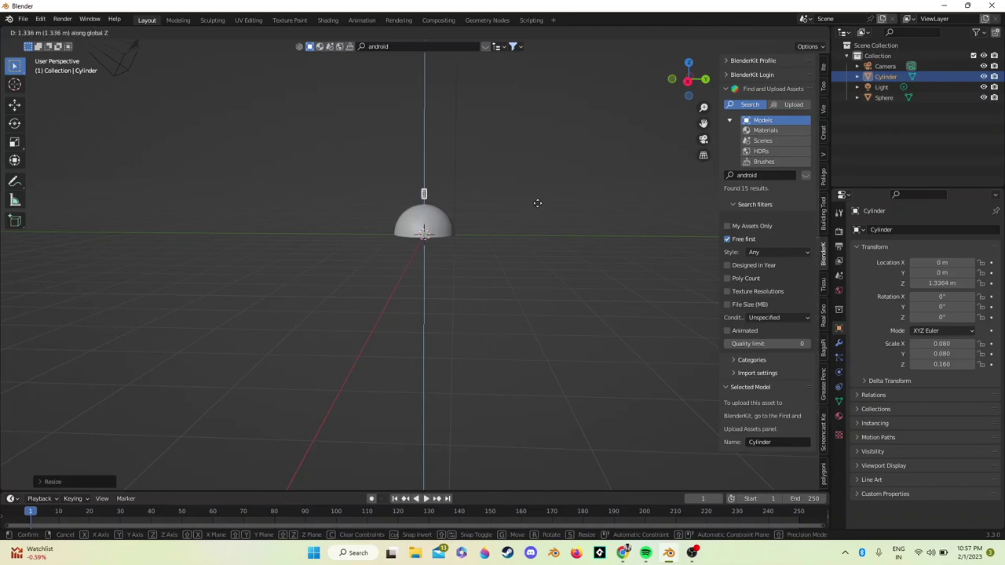
{"action": "key", "text": "Return"}
{"action": "type", "text": "sz2"}
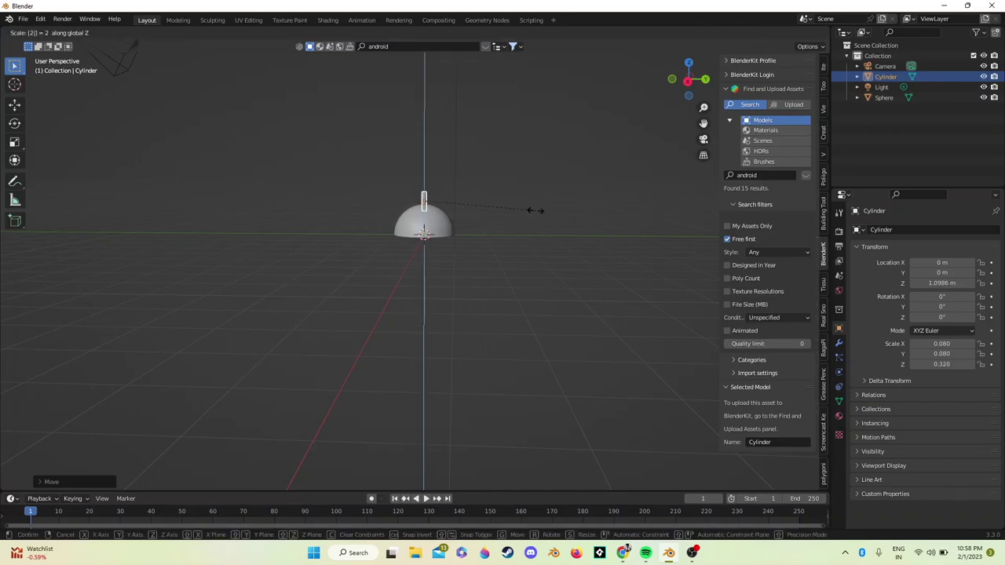
{"action": "key", "text": "Return"}
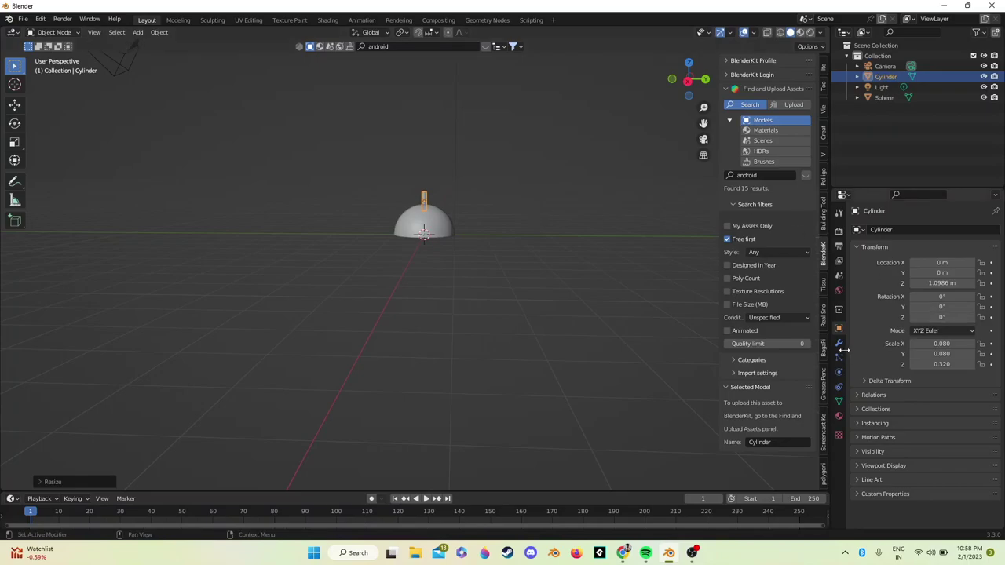
Add a Mirror modifier to the antenna cylinder with Sphere as the mirror object
{"action": "left_click", "coordinate": [838, 344]}
{"action": "left_click", "coordinate": [895, 229]}
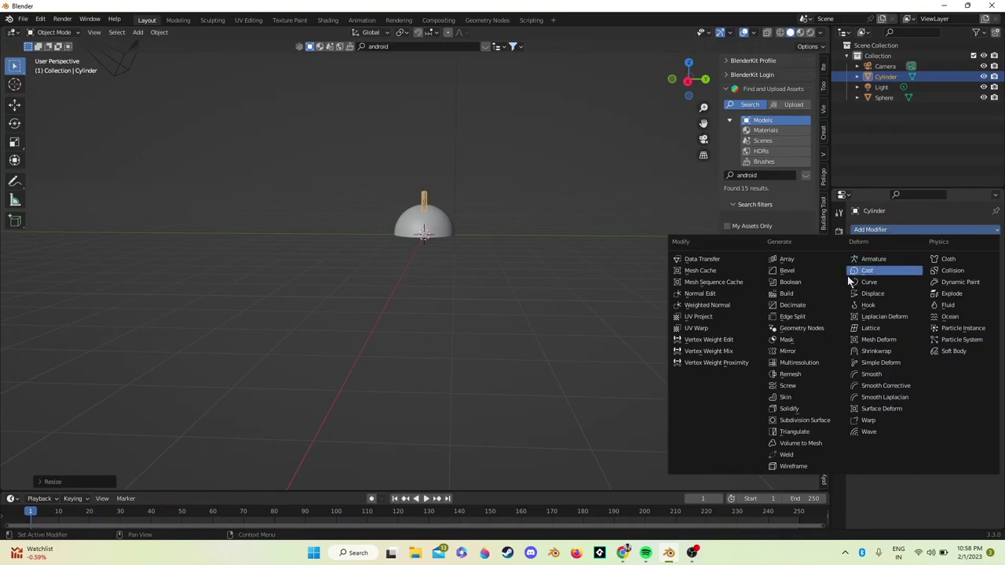
{"action": "left_click", "coordinate": [813, 351]}
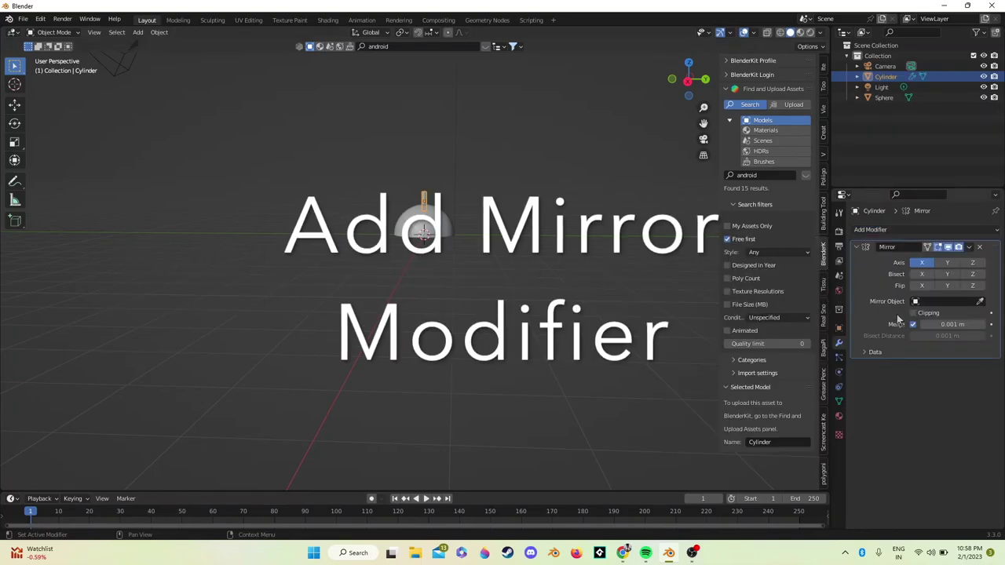
{"action": "left_click", "coordinate": [979, 302]}
{"action": "left_click", "coordinate": [424, 228]}
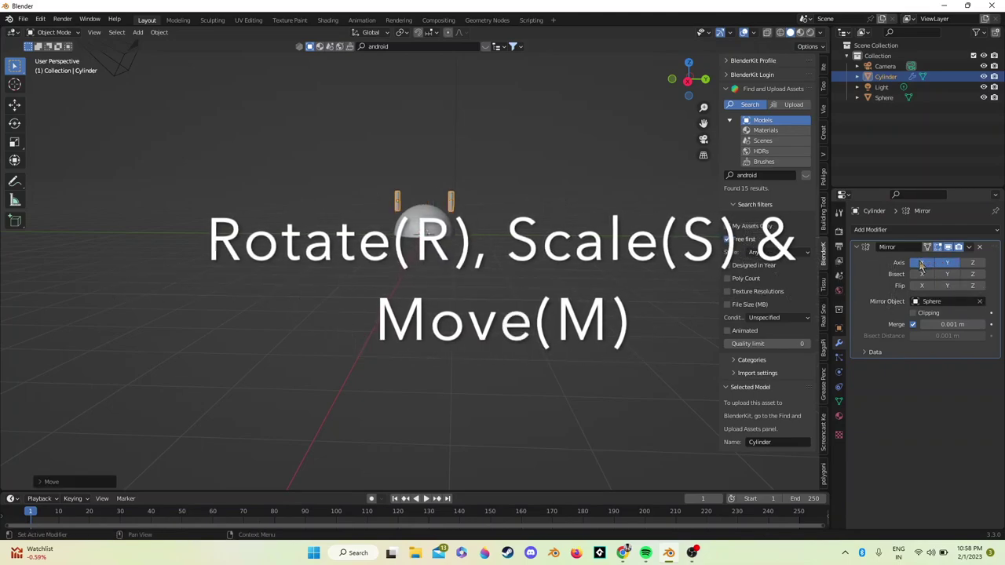
Tilt the antennas outward around the X axis and resize them
{"action": "key", "text": "r"}
{"action": "key", "text": "x"}
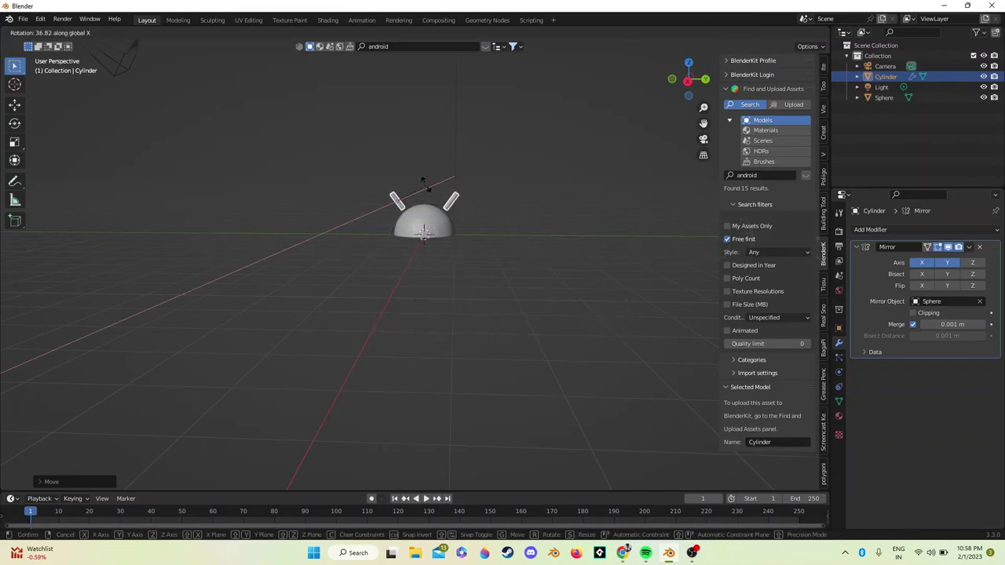
{"action": "left_click", "coordinate": [422, 180]}
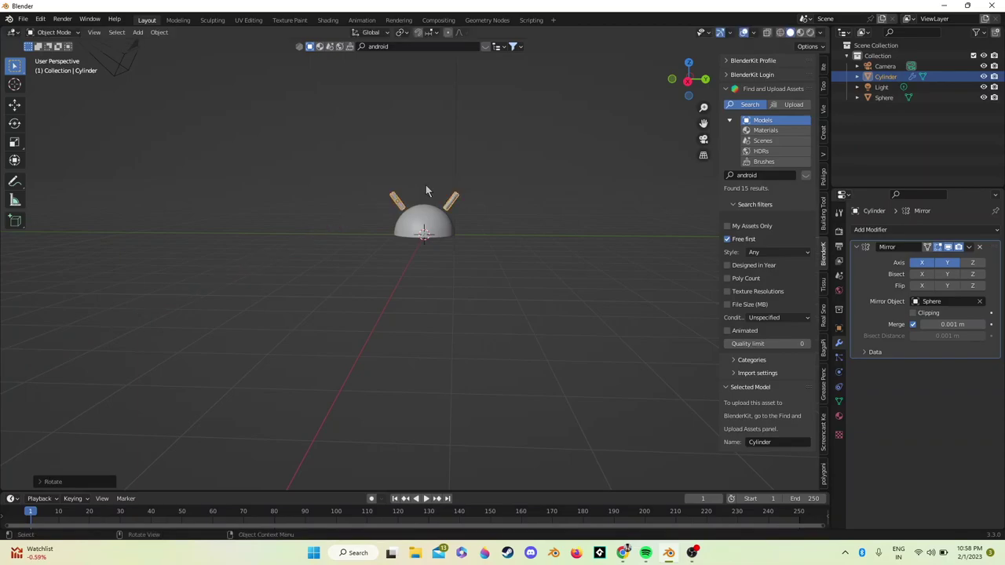
{"action": "key", "text": "s"}
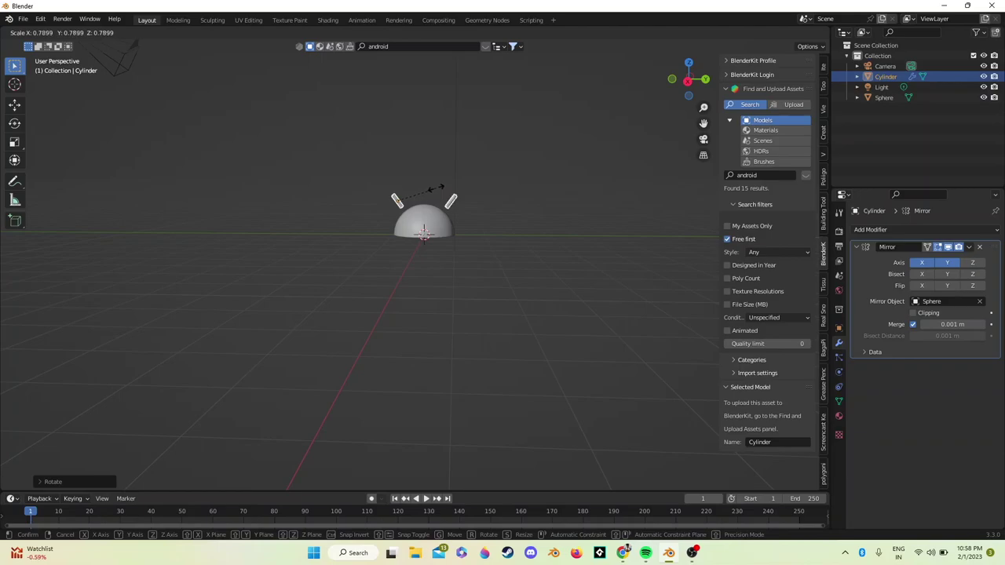
{"action": "left_click", "coordinate": [438, 190]}
Reposition the antennas along Y and vertically so they sit on top of the dome
{"action": "key", "text": "g"}
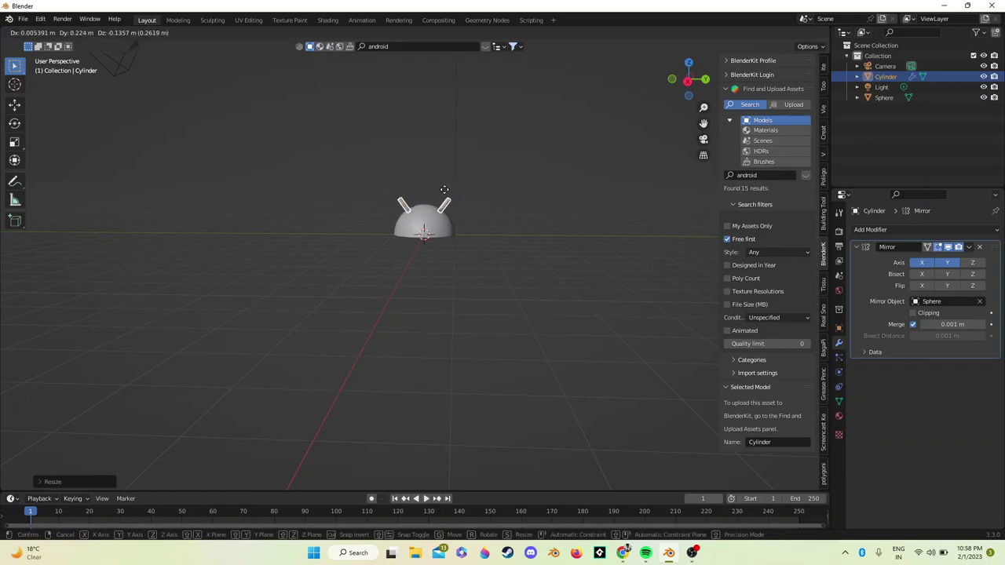
{"action": "left_click", "coordinate": [445, 196]}
{"action": "key", "text": "g"}
{"action": "key", "text": "y"}
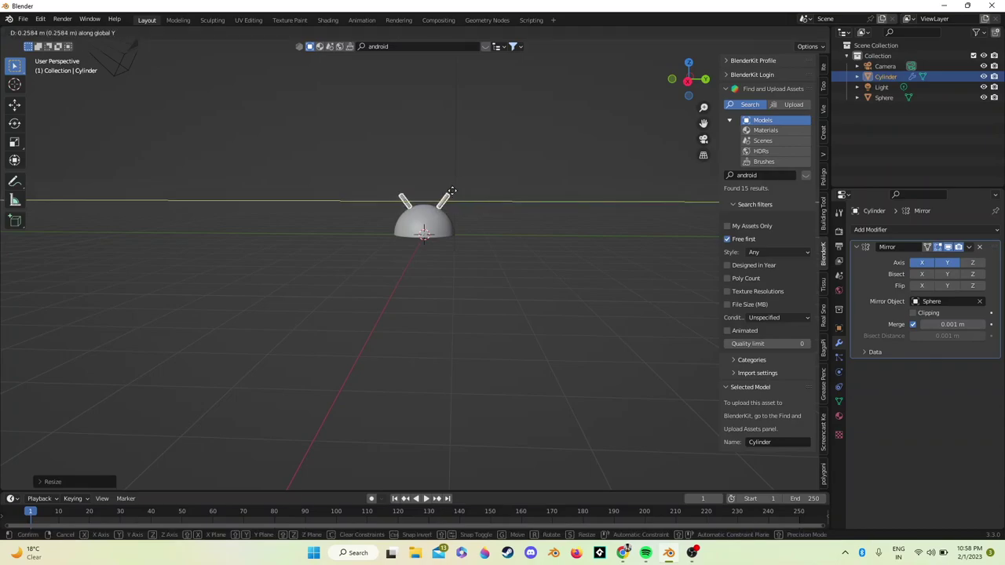
{"action": "left_click", "coordinate": [452, 191]}
{"action": "key", "text": "g"}
{"action": "key", "text": "z"}
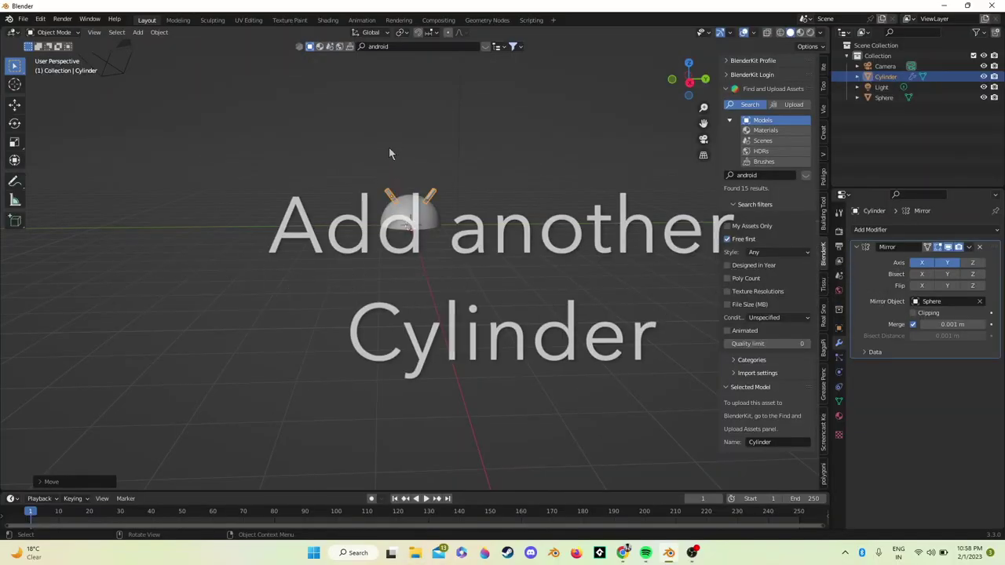
Add a new cylinder and lower it along Z beneath the head as the body
{"action": "key", "text": "shift+a"}
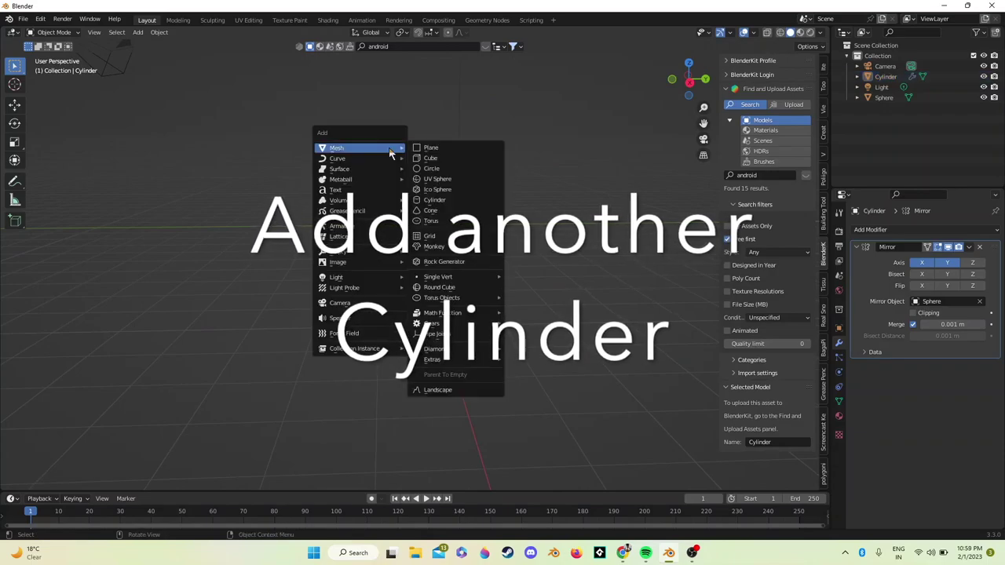
{"action": "left_click", "coordinate": [434, 201]}
{"action": "key", "text": "g"}
{"action": "key", "text": "z"}
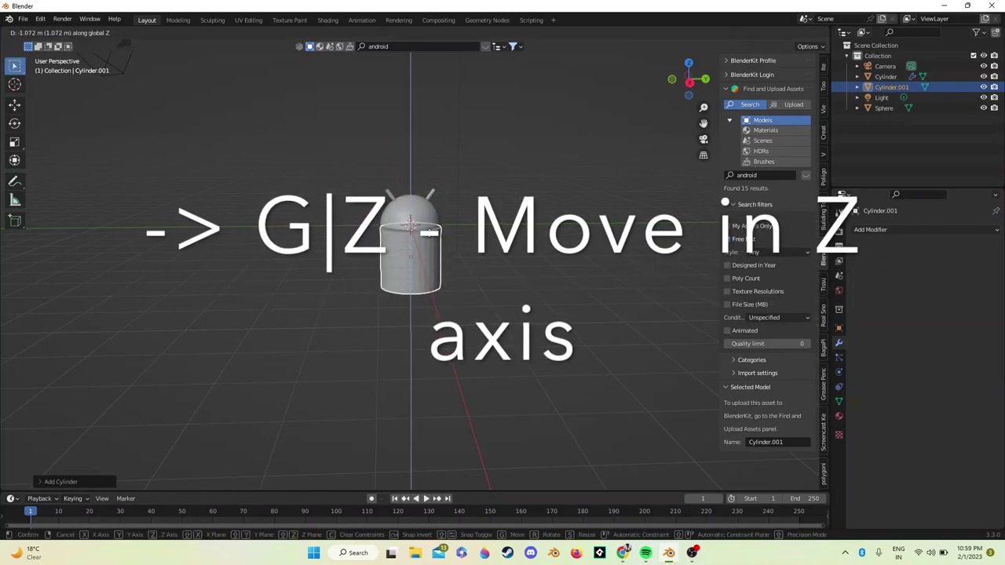
{"action": "left_click", "coordinate": [429, 243]}
Apply Shade Auto Smooth to the body cylinder and deselect it
{"action": "right_click", "coordinate": [429, 245]}
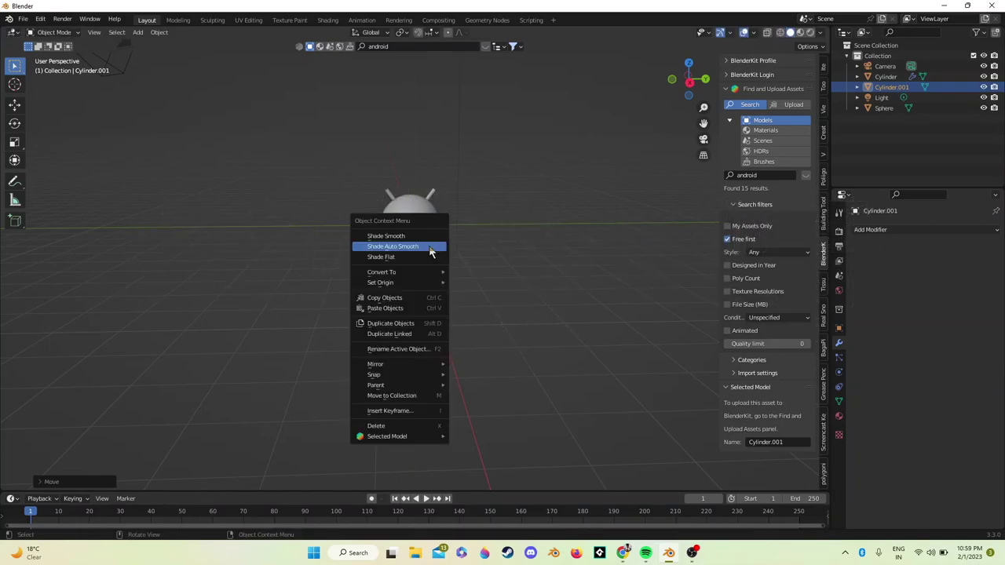
{"action": "left_click", "coordinate": [431, 248]}
{"action": "middle_click_drag", "start_coordinate": [431, 249], "coordinate": [429, 252]}
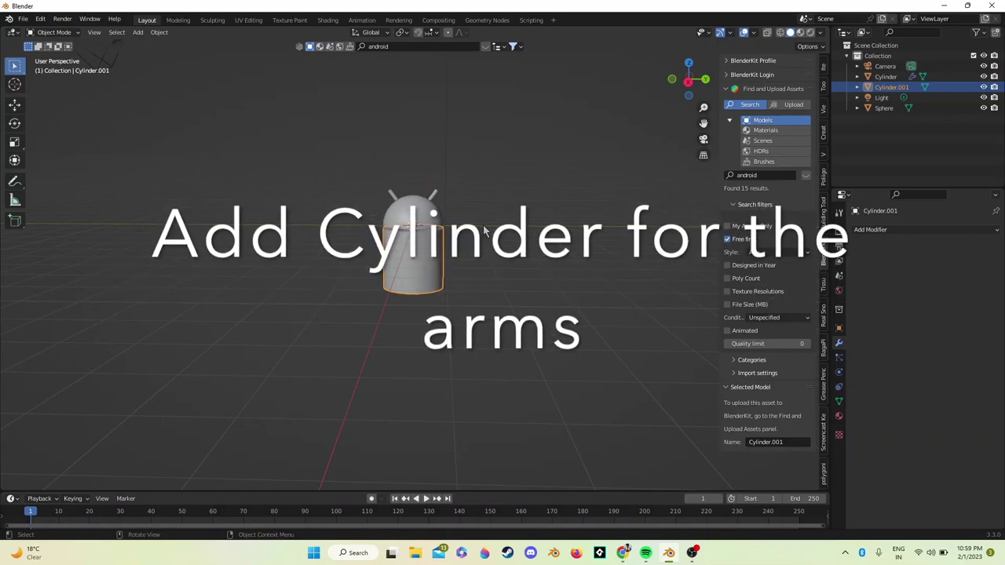
{"action": "left_click", "coordinate": [483, 229]}
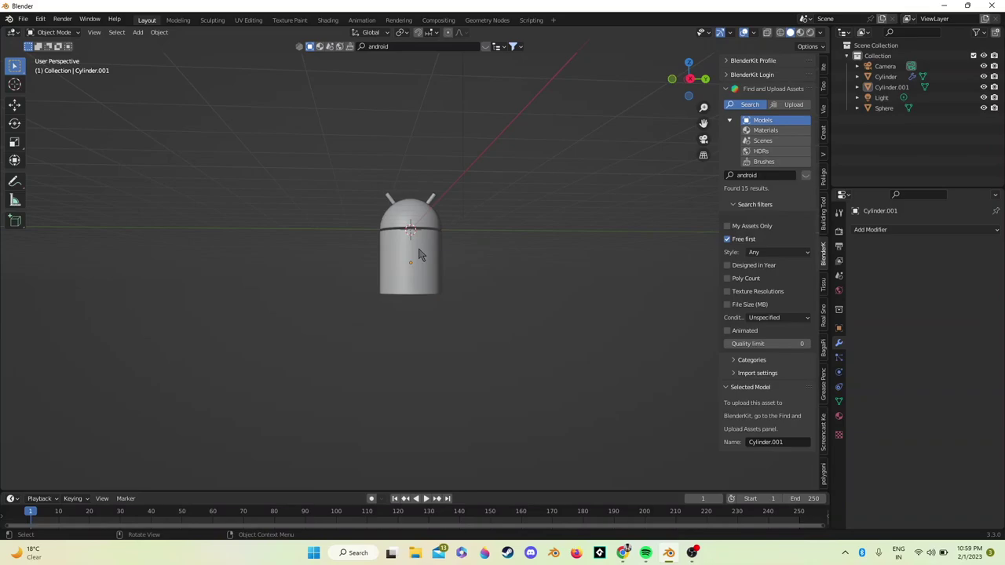
{"action": "middle_click_drag", "start_coordinate": [418, 254], "coordinate": [420, 254]}
Add an arm cylinder with 78 vertices and a 1.62 m depth
{"action": "key", "text": "shift+a"}
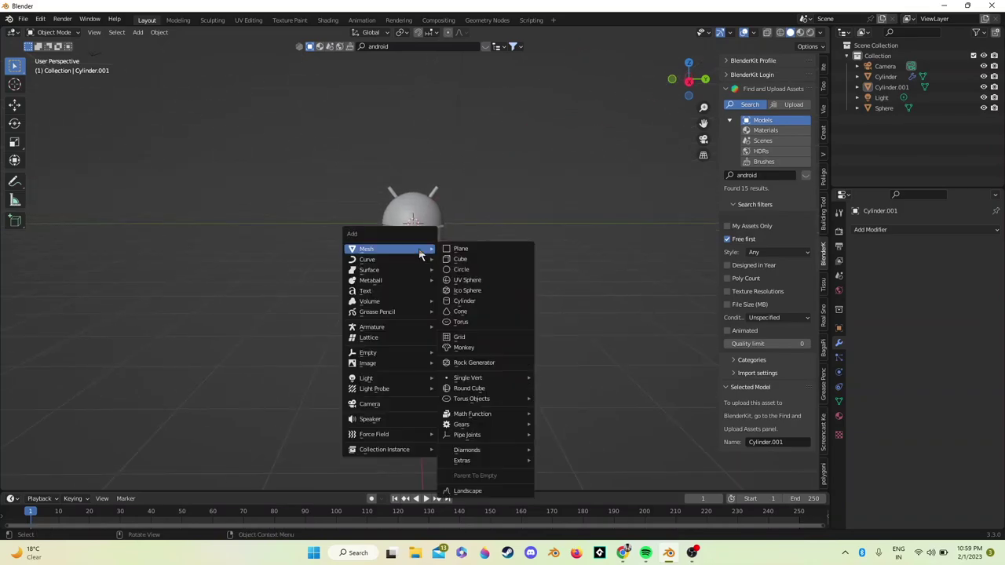
{"action": "left_click", "coordinate": [481, 299]}
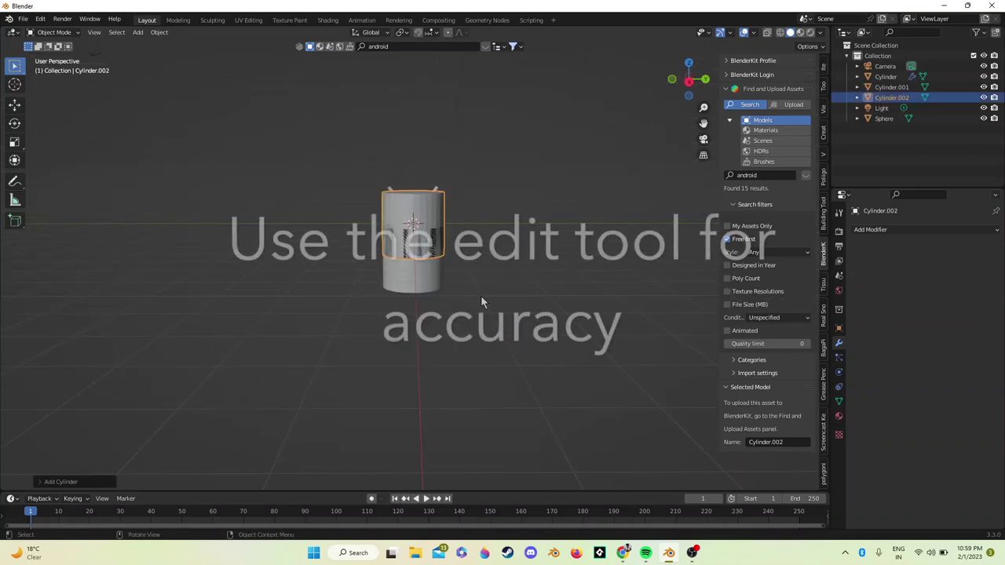
{"action": "left_click", "coordinate": [85, 481]}
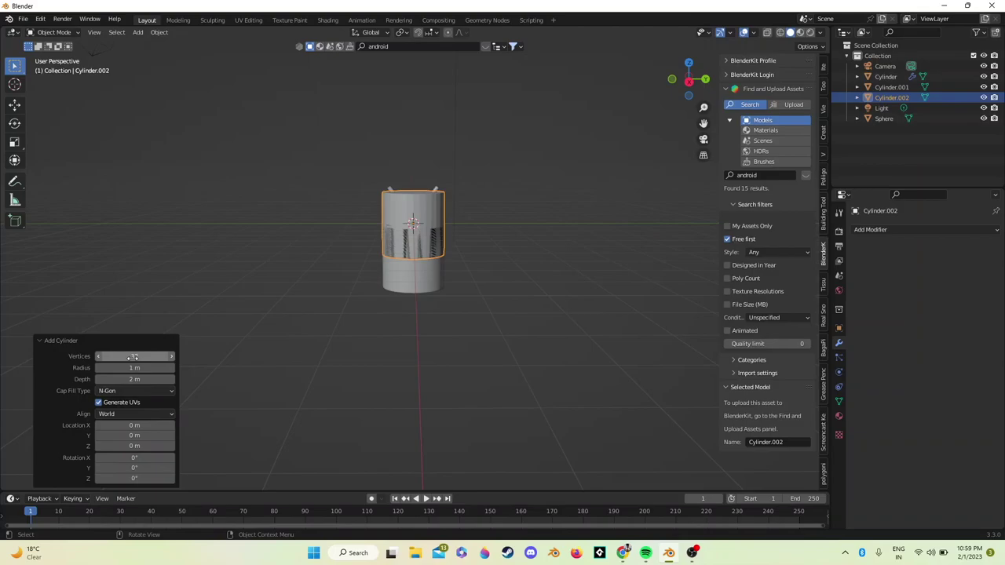
{"action": "left_click_drag", "start_coordinate": [133, 357], "coordinate": [162, 356]}
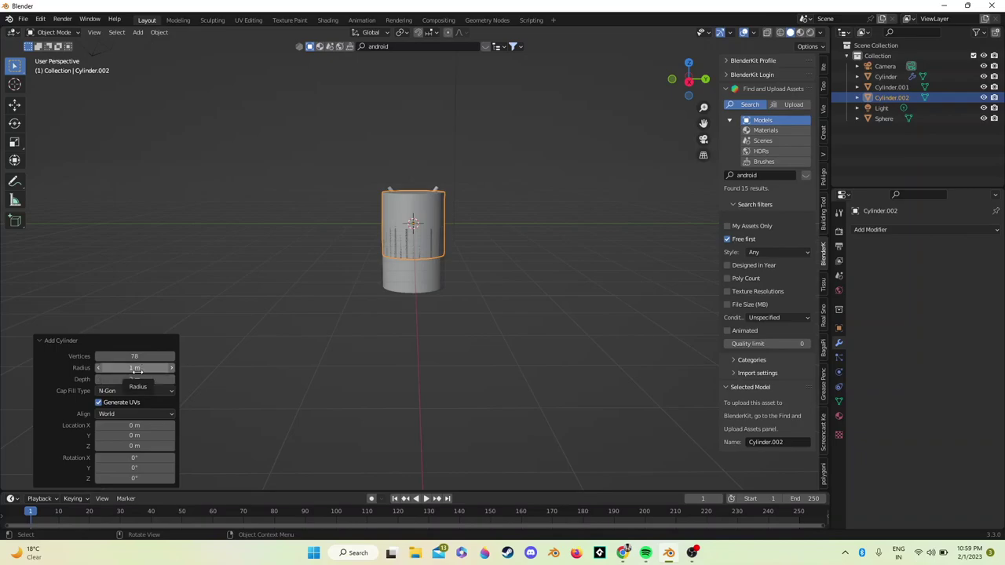
{"action": "mouse_move", "coordinate": [133, 379]}
{"action": "left_mouse_down"}
{"action": "mouse_move", "coordinate": [102, 379]}
{"action": "mouse_move", "coordinate": [111, 377]}
{"action": "left_mouse_up"}
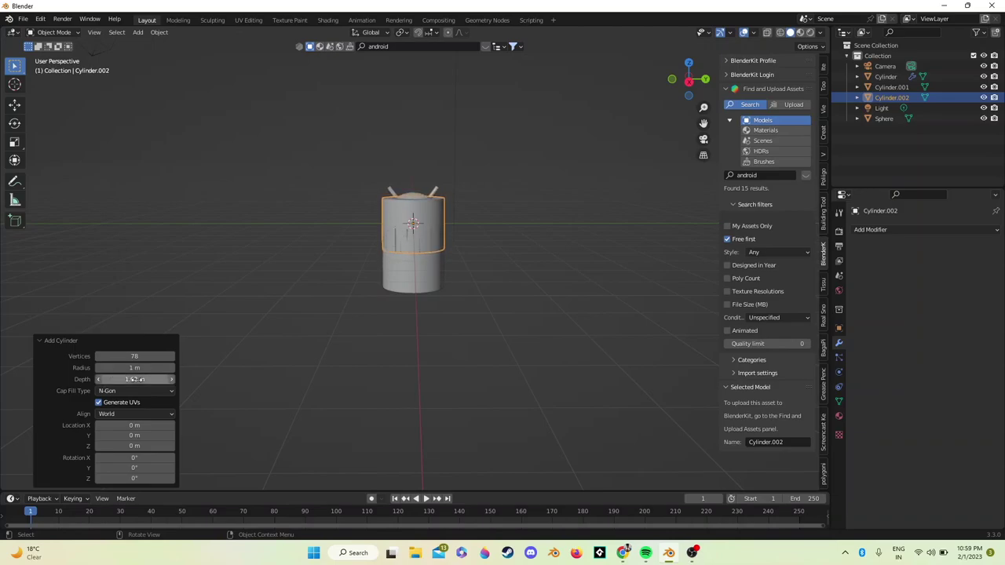
Set the arm cylinder's radius to 0.26 m
{"action": "left_click", "coordinate": [144, 368]}
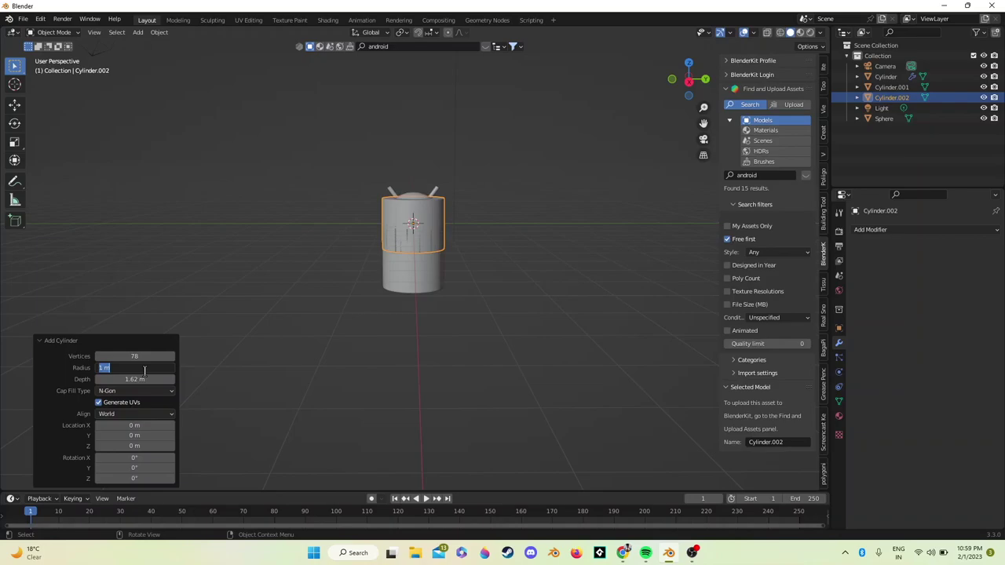
{"action": "type", "text": "5"}
{"action": "key", "text": "Return"}
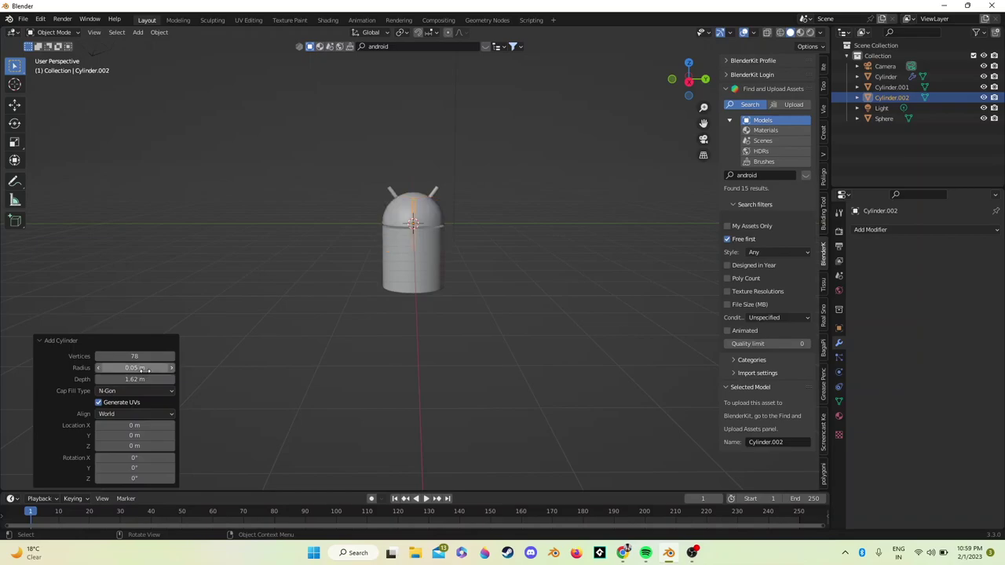
{"action": "left_click", "coordinate": [142, 369]}
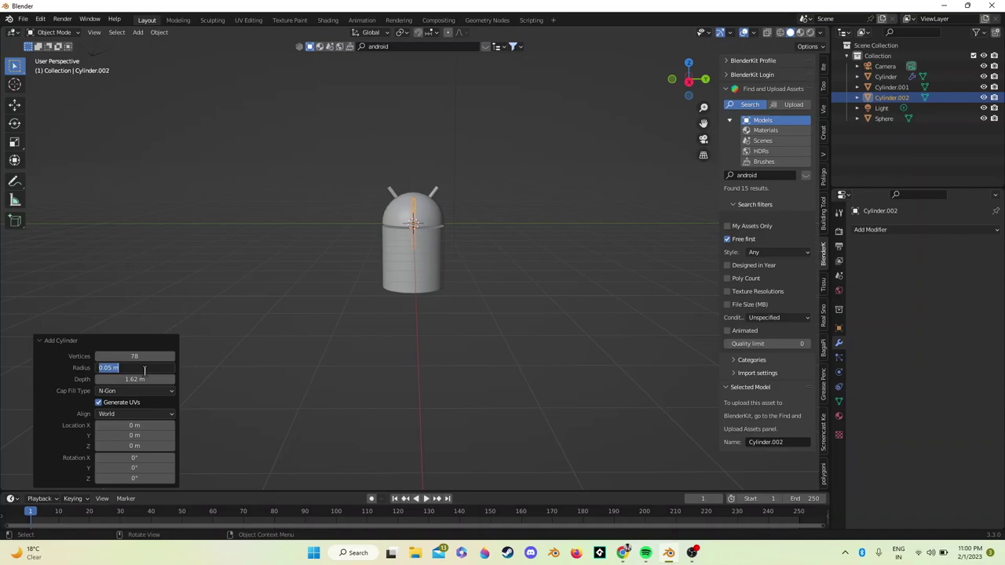
{"action": "type", "text": "5"}
{"action": "key", "text": "Return"}
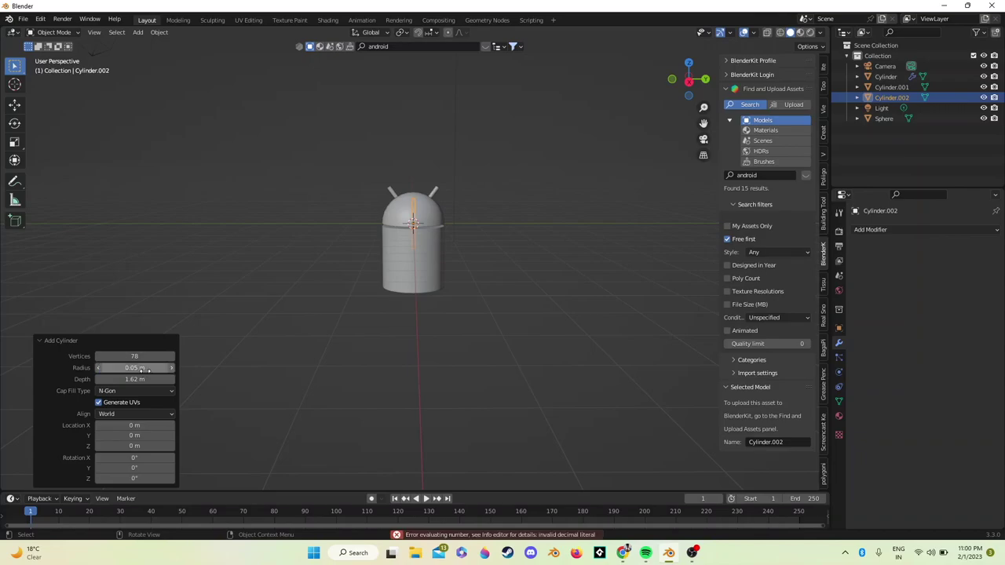
{"action": "left_click_drag", "start_coordinate": [142, 369], "coordinate": [159, 367]}
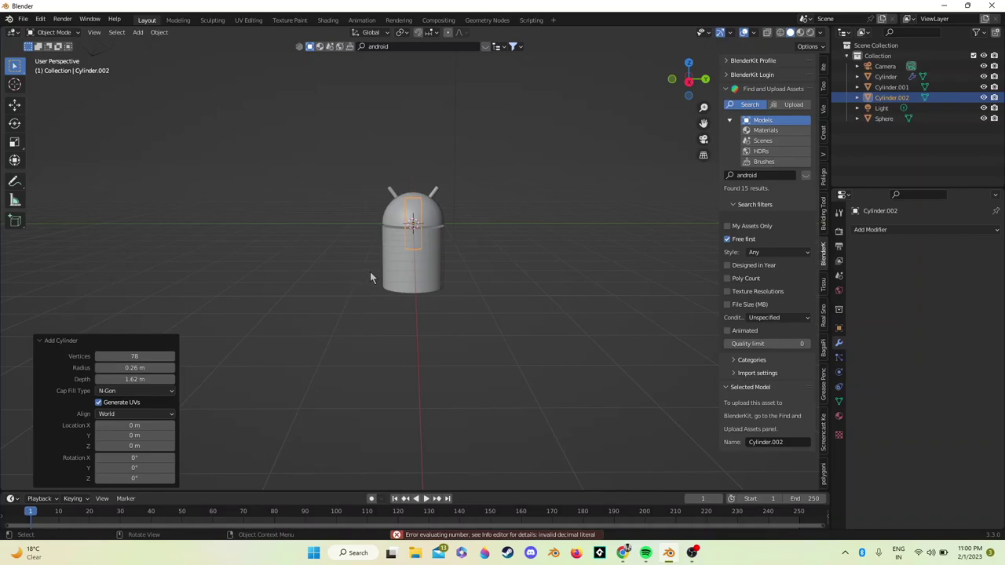
Slide the arm cylinder along Y to the body's left side and lower it alongside the torso
{"action": "key", "text": "g"}
{"action": "key", "text": "x"}
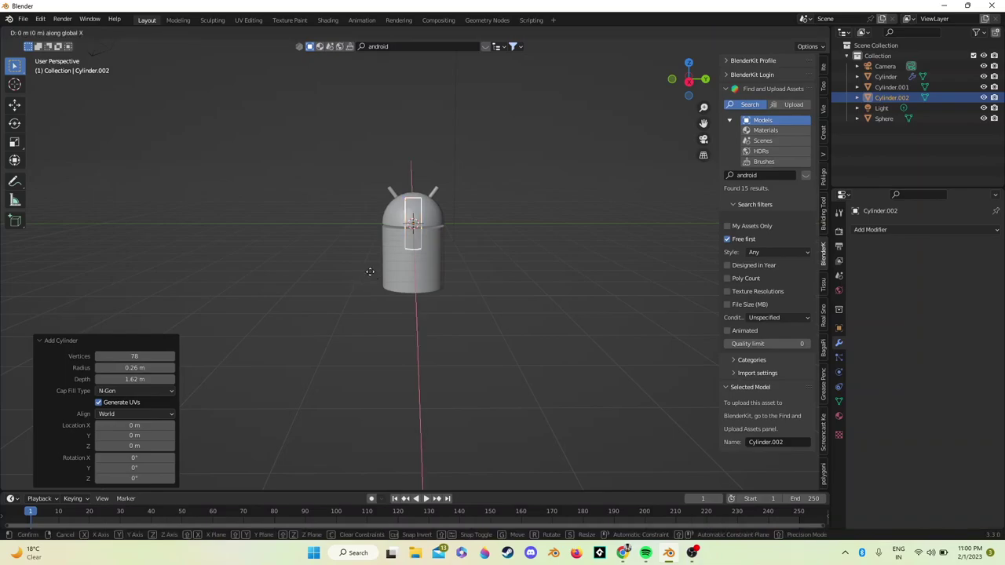
{"action": "key", "text": "y"}
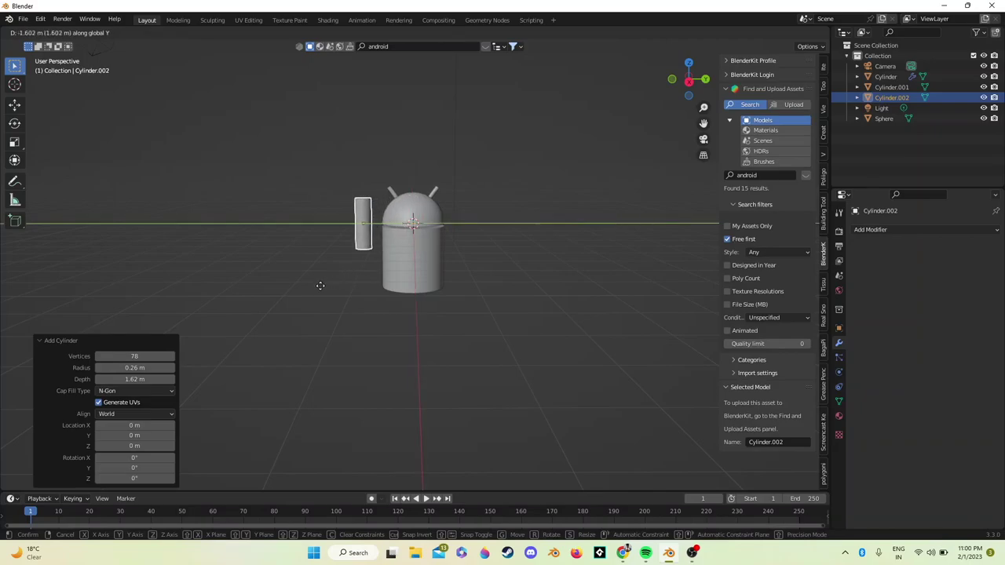
{"action": "left_click", "coordinate": [320, 286]}
{"action": "key", "text": "g"}
{"action": "key", "text": "z"}
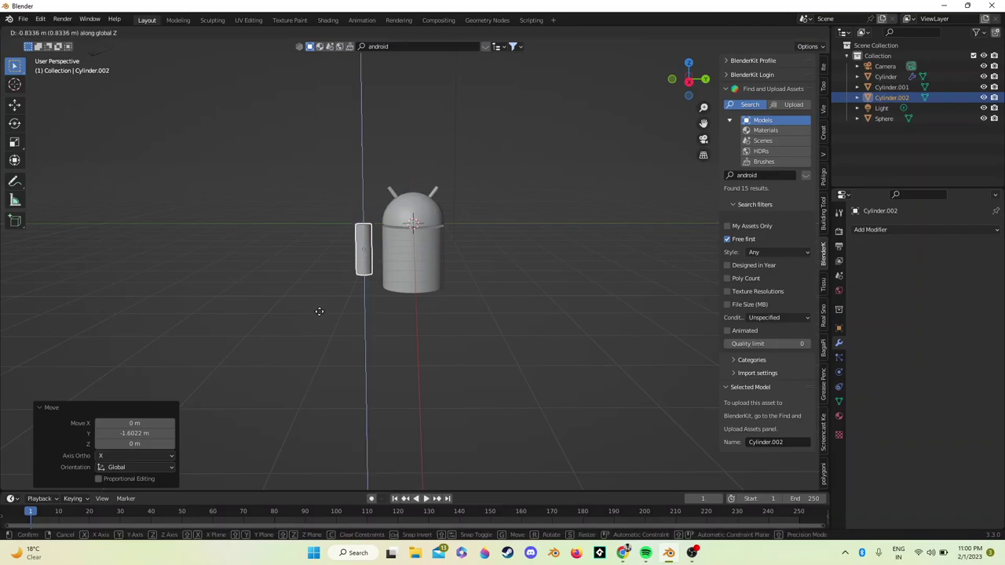
{"action": "left_click", "coordinate": [319, 312]}
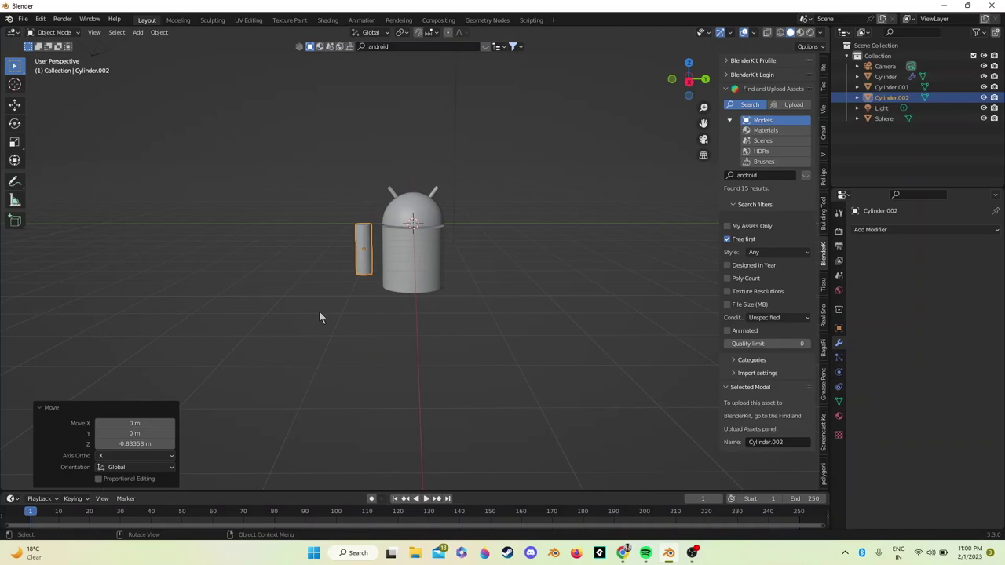
{"action": "key", "text": "g"}
{"action": "key", "text": "y"}
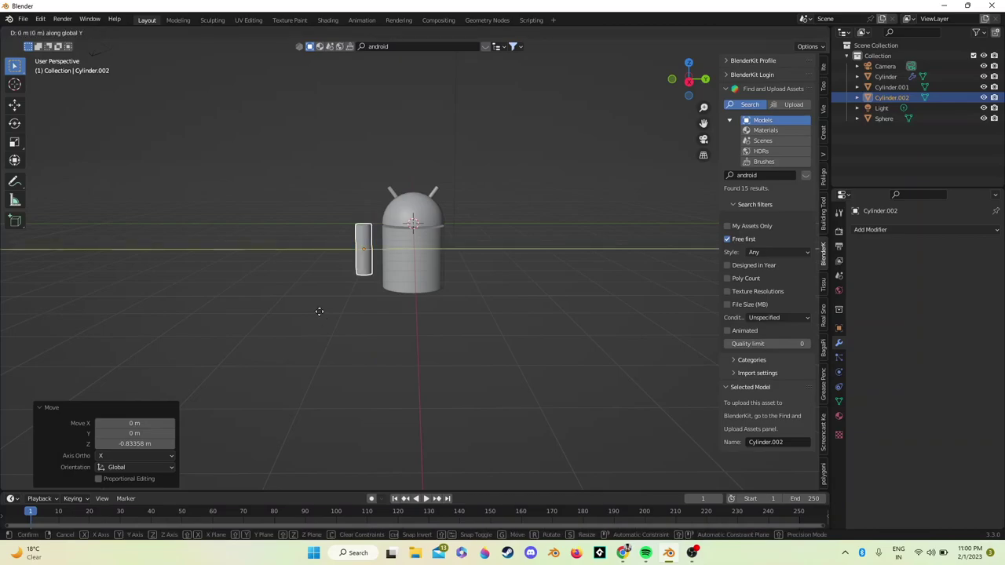
{"action": "left_click", "coordinate": [323, 311]}
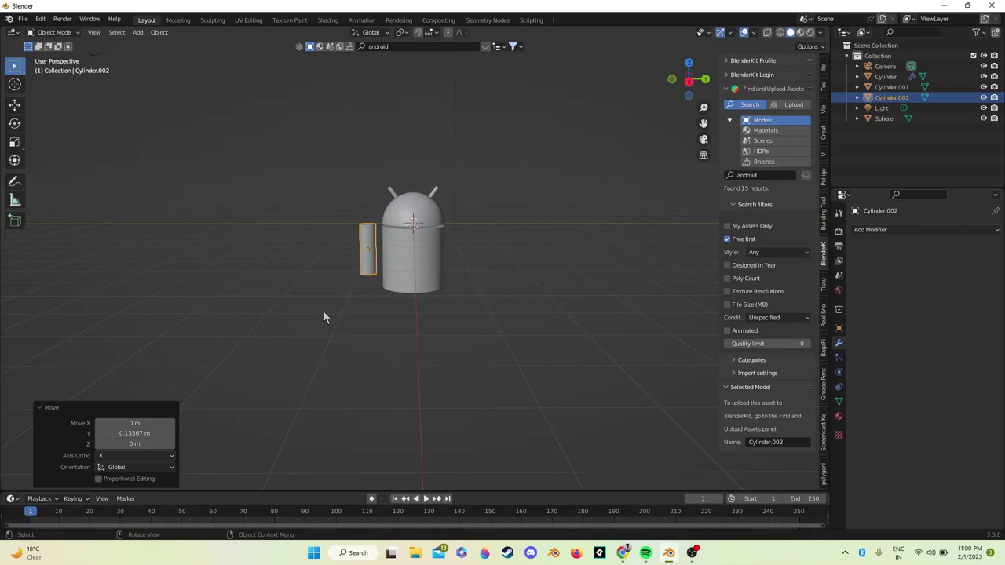
Add a Mirror modifier to the arm around Sphere on the Y axis
{"action": "left_click", "coordinate": [938, 228]}
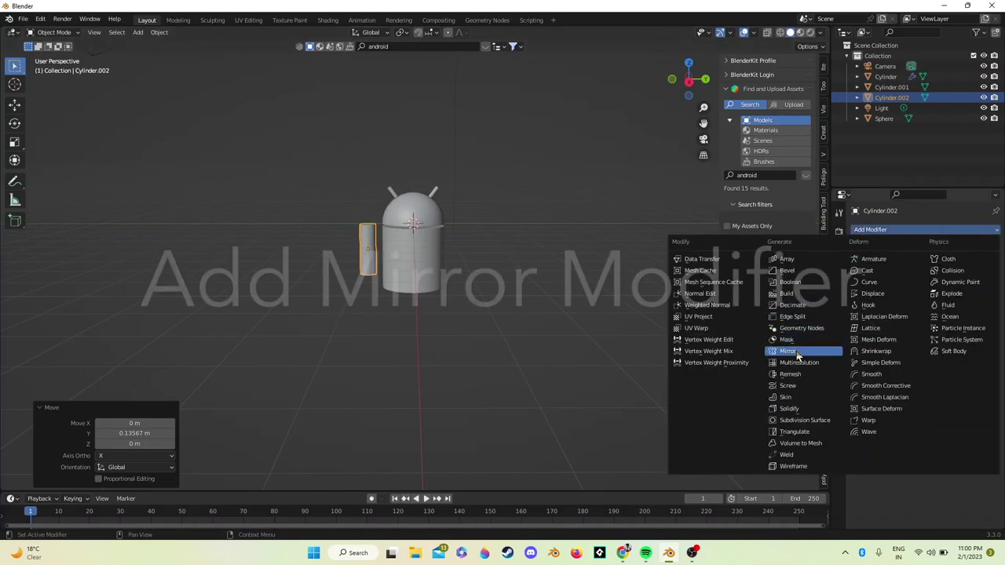
{"action": "left_click", "coordinate": [797, 351]}
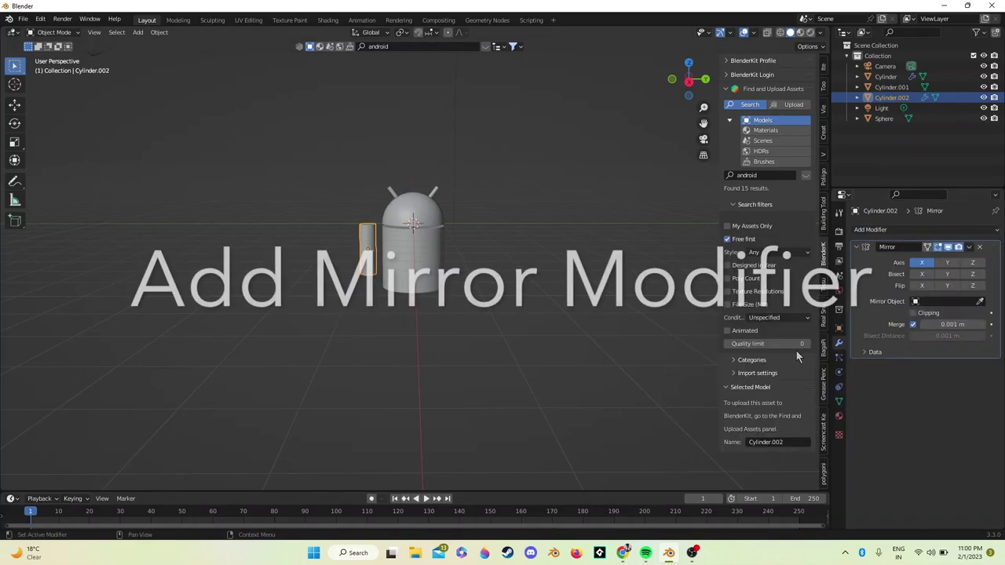
{"action": "left_click", "coordinate": [979, 301]}
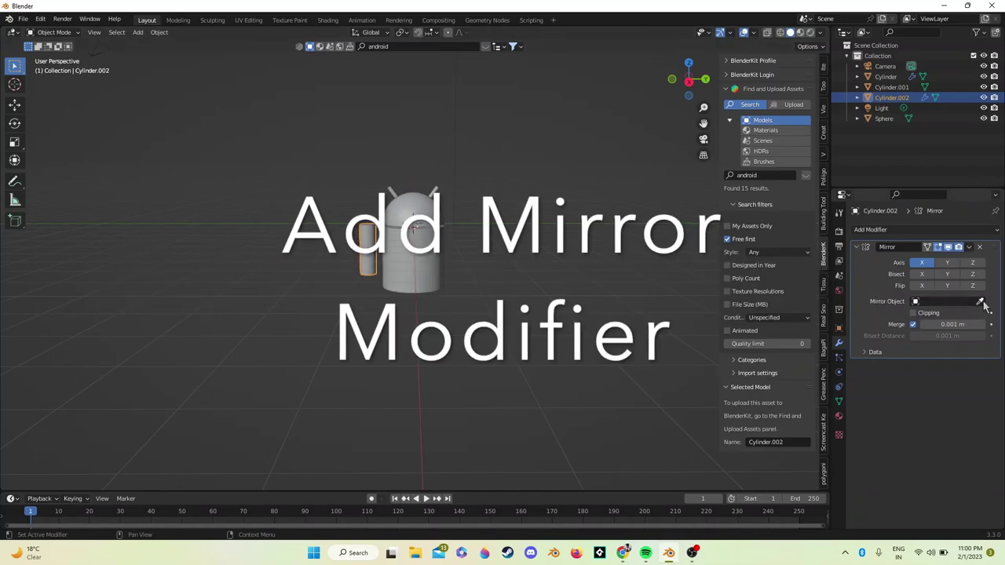
{"action": "left_click", "coordinate": [414, 210]}
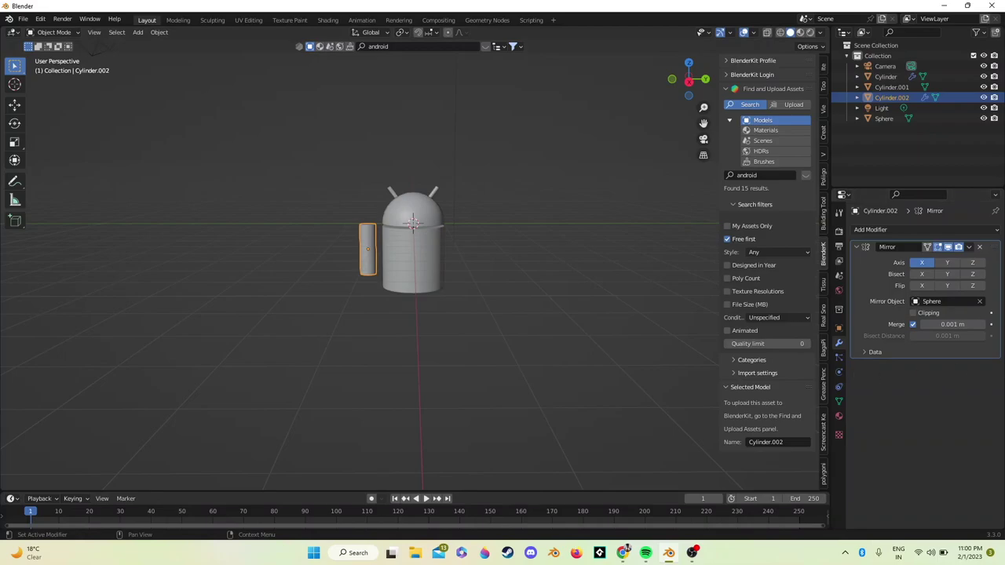
{"action": "left_click", "coordinate": [945, 264]}
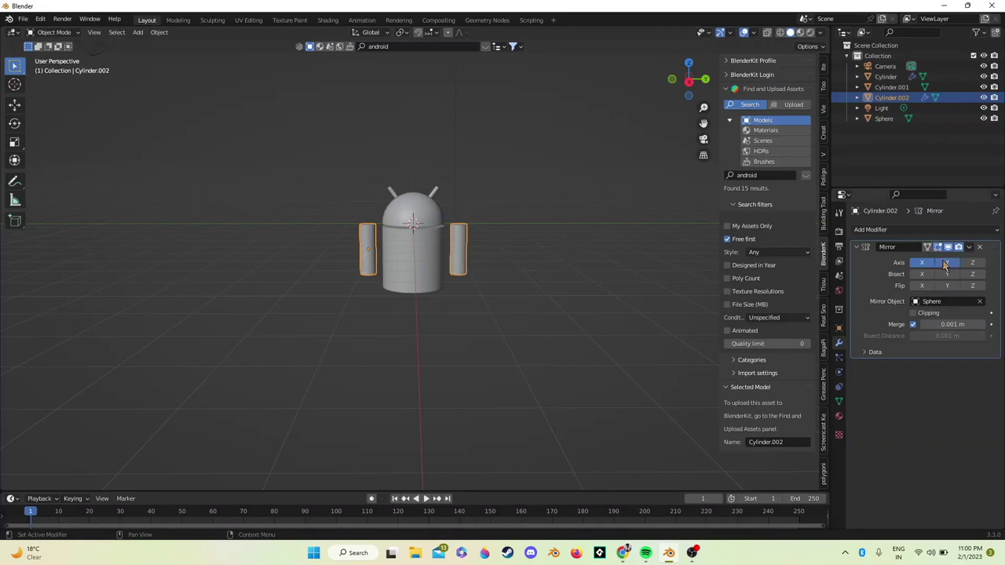
Try the Z axis, bisect and flip options, ending with only Y-axis mirroring enabled
{"action": "left_click", "coordinate": [971, 263]}
{"action": "left_click", "coordinate": [971, 264]}
{"action": "left_click", "coordinate": [955, 274]}
{"action": "left_click", "coordinate": [956, 276]}
{"action": "left_click", "coordinate": [971, 276]}
{"action": "left_click", "coordinate": [972, 276]}
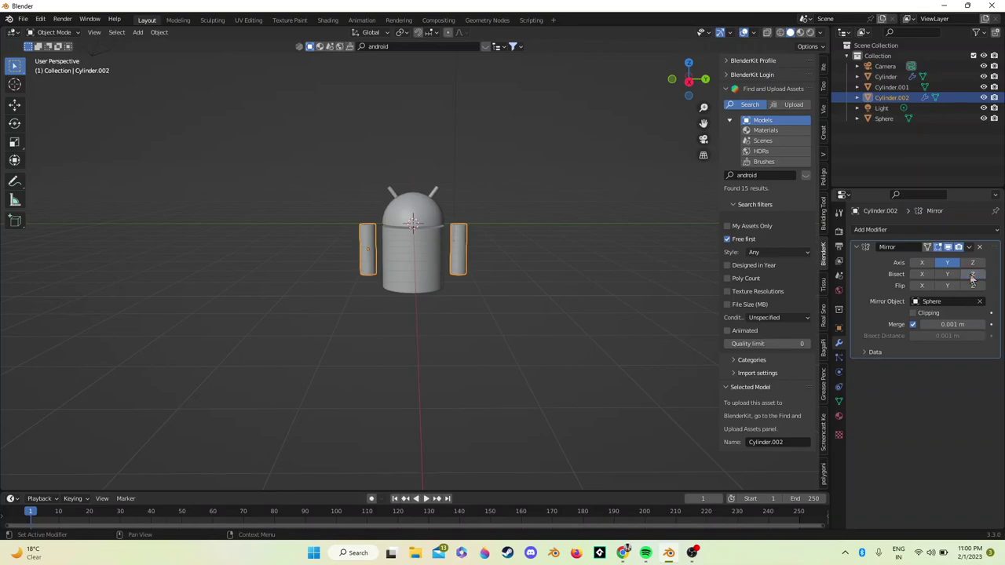
{"action": "left_click", "coordinate": [946, 263]}
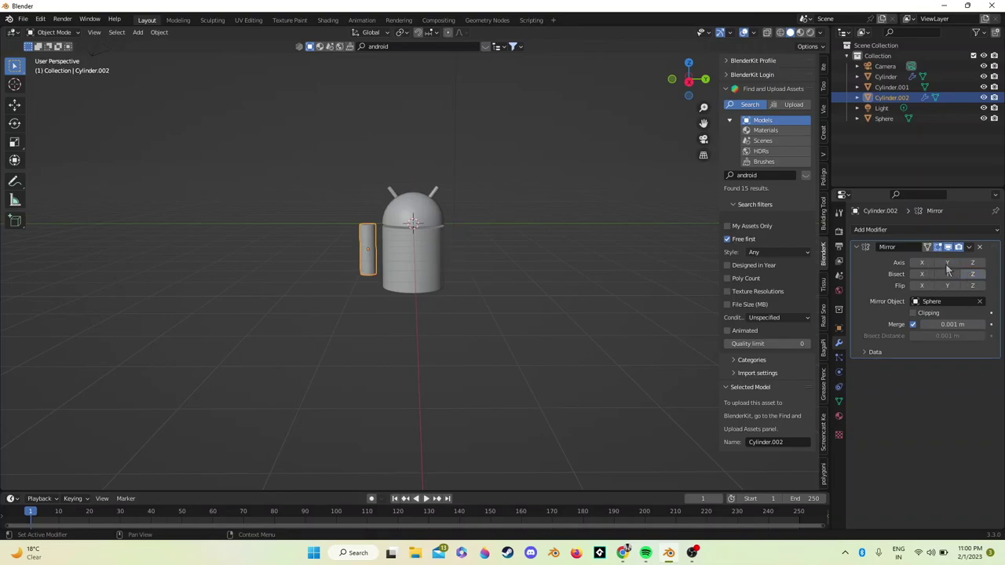
{"action": "left_click", "coordinate": [947, 264]}
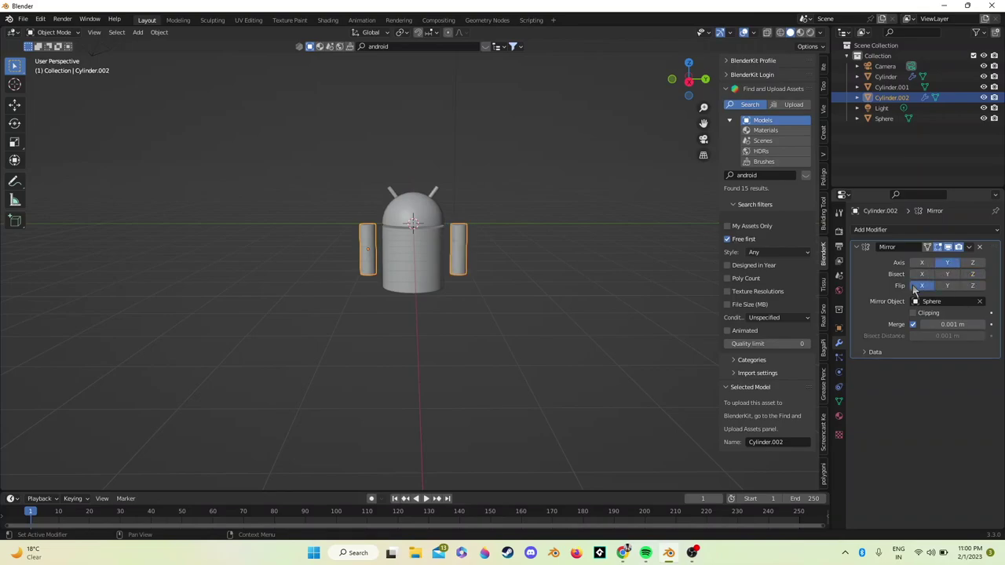
{"action": "left_click", "coordinate": [949, 264]}
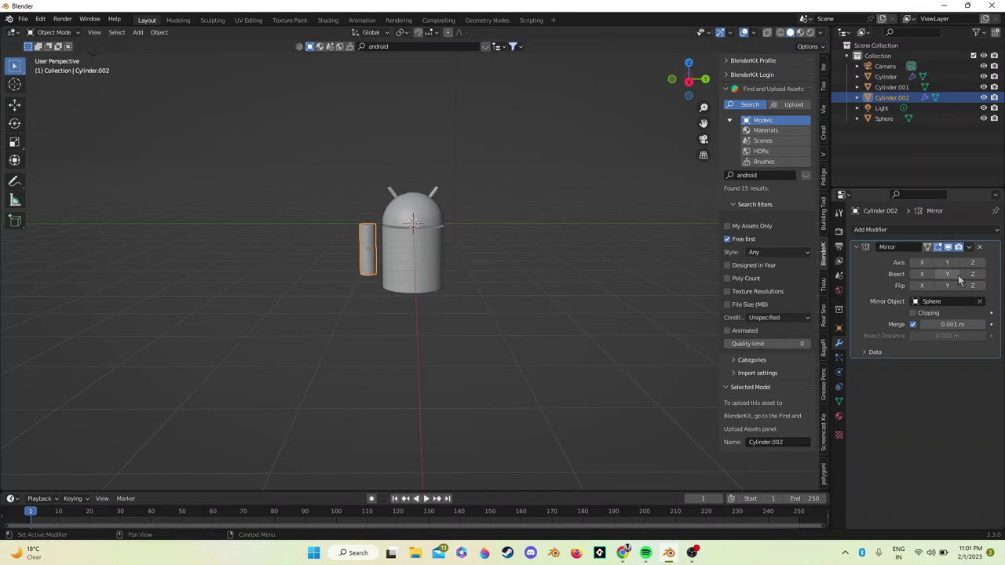
{"action": "left_click", "coordinate": [970, 287]}
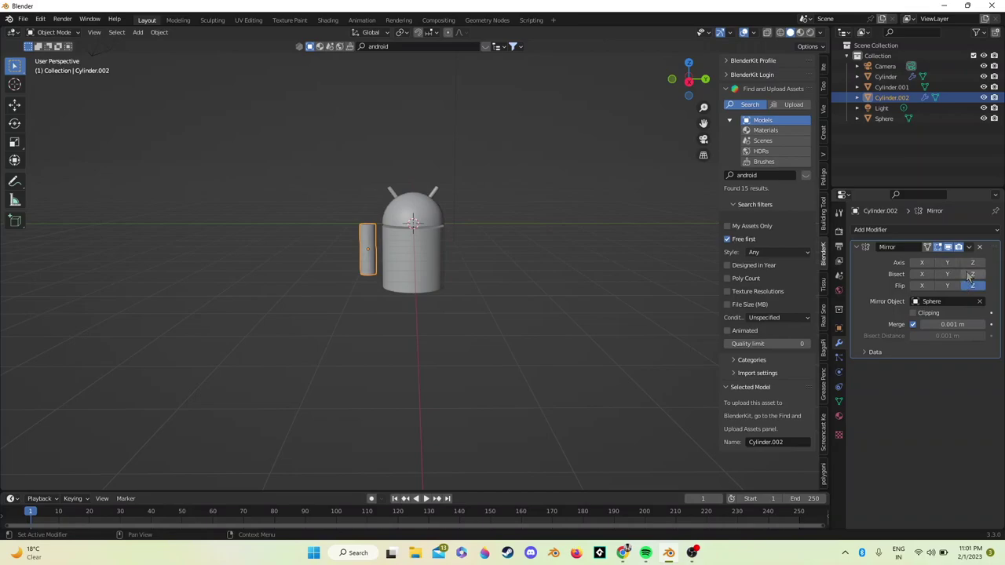
{"action": "left_click", "coordinate": [949, 275]}
{"action": "left_click", "coordinate": [949, 274]}
{"action": "left_click", "coordinate": [928, 274]}
{"action": "left_click", "coordinate": [928, 274]}
{"action": "left_click", "coordinate": [946, 263]}
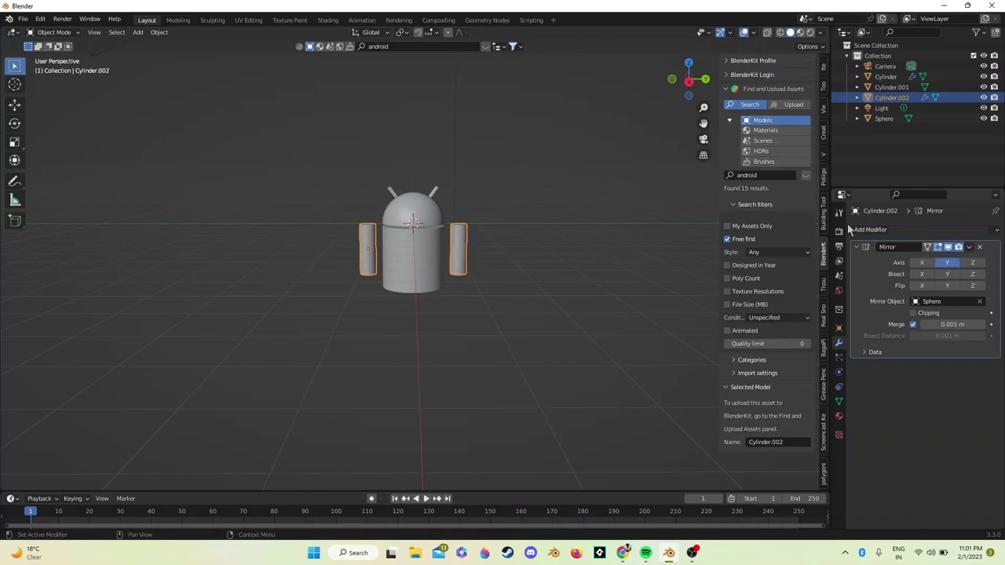
Orbit around the android to check both arms, then deselect everything
{"action": "key", "text": "KP_2"}
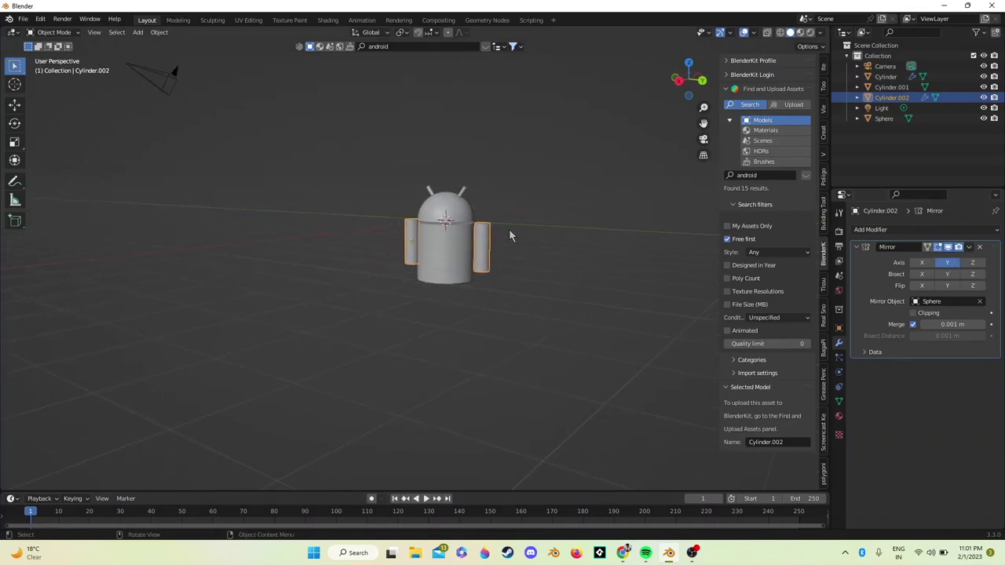
{"action": "key", "text": "KP_2"}
{"action": "key", "text": "KP_8"}
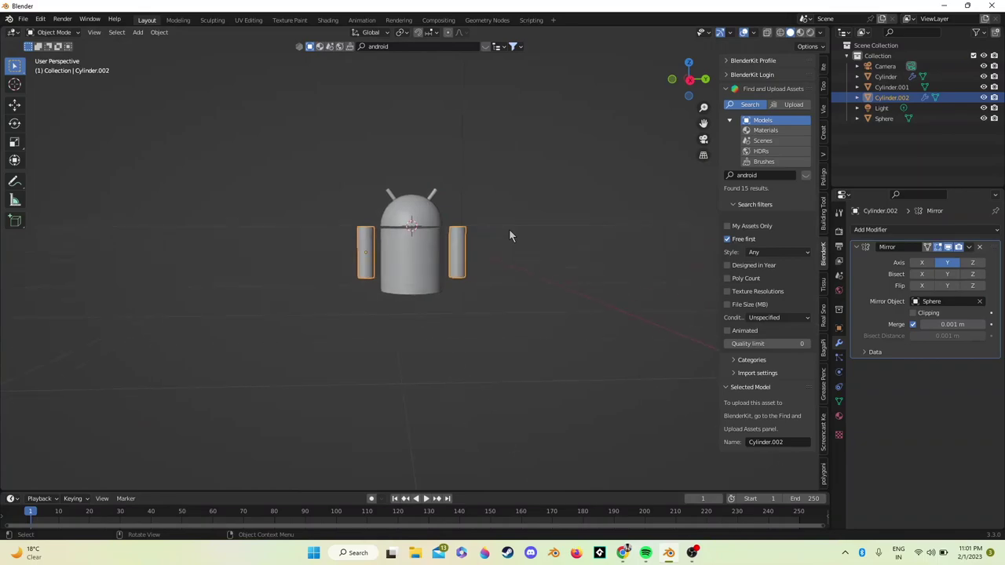
{"action": "key", "text": "KP_8"}
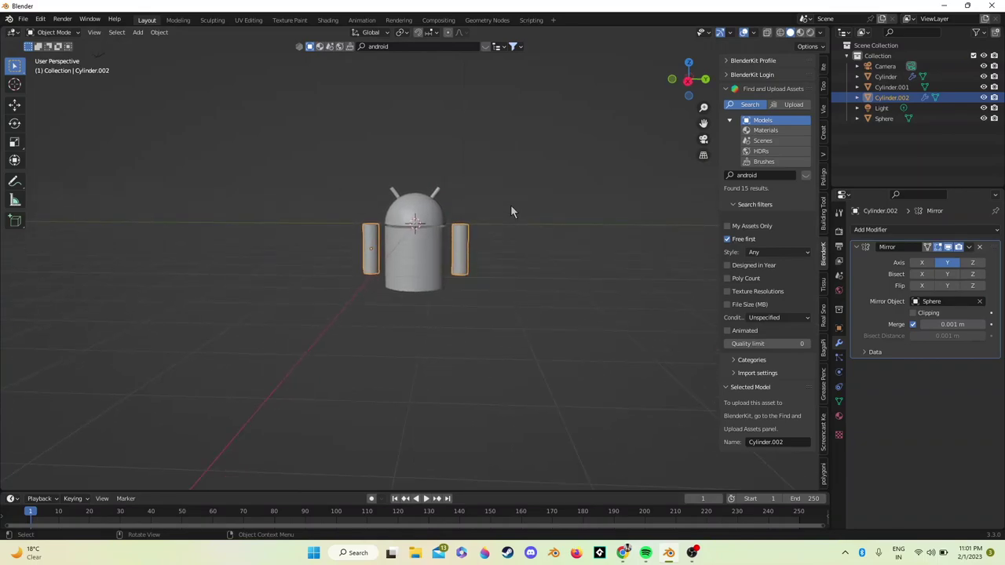
{"action": "key", "text": "KP_6"}
{"action": "key", "text": "KP_6"}
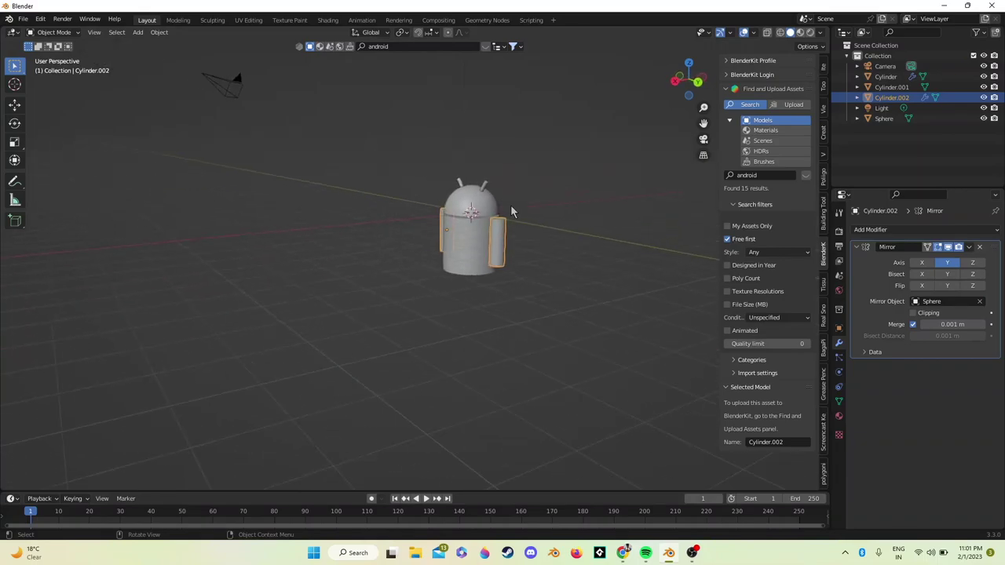
{"action": "key", "text": "alt+a"}
{"action": "key", "text": "shift+a"}
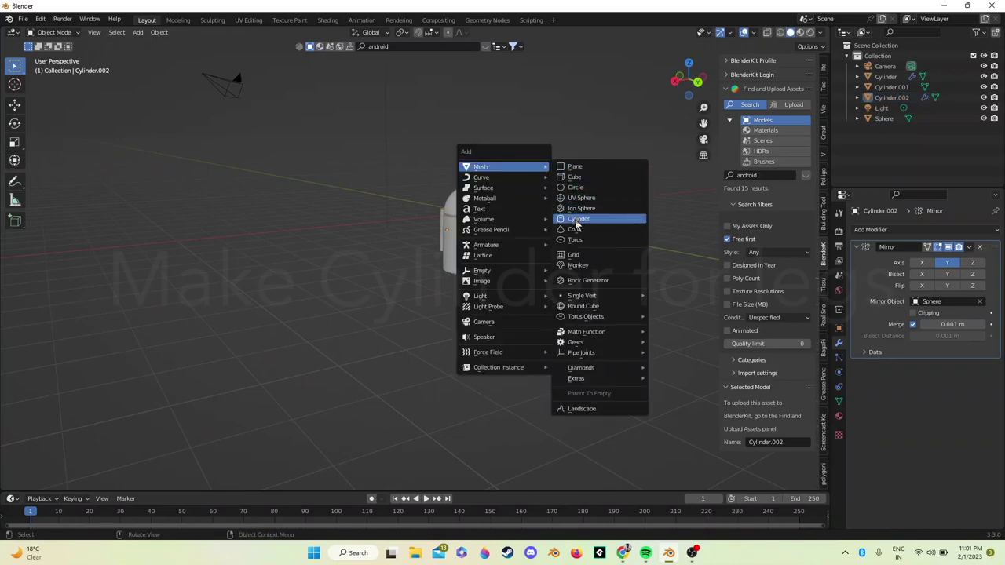
Add a leg cylinder with a 0.36 m radius
{"action": "left_click", "coordinate": [578, 218]}
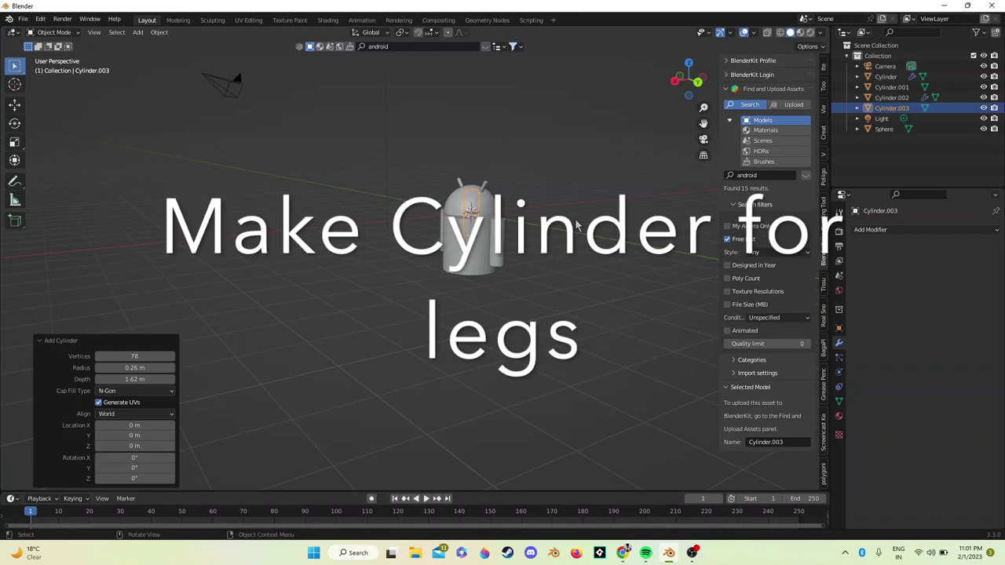
{"action": "key", "text": "KP_6"}
{"action": "key", "text": "KP_6"}
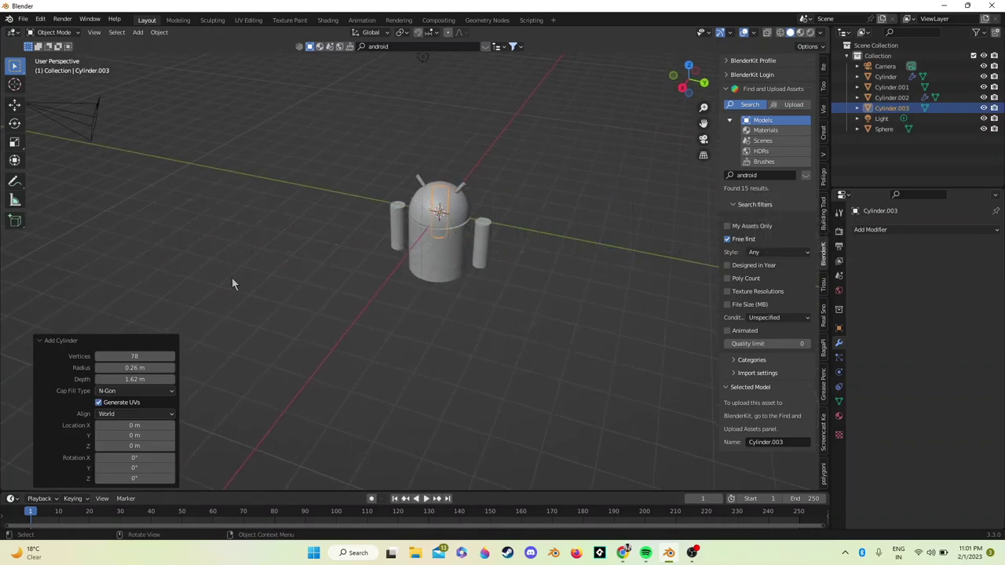
{"action": "left_click", "coordinate": [134, 368]}
{"action": "type", "text": "0.4"}
{"action": "key", "text": "Return"}
Set the leg cylinder's depth to 1 m and begin moving it vertically
{"action": "left_click_drag", "start_coordinate": [126, 379], "coordinate": [91, 379]}
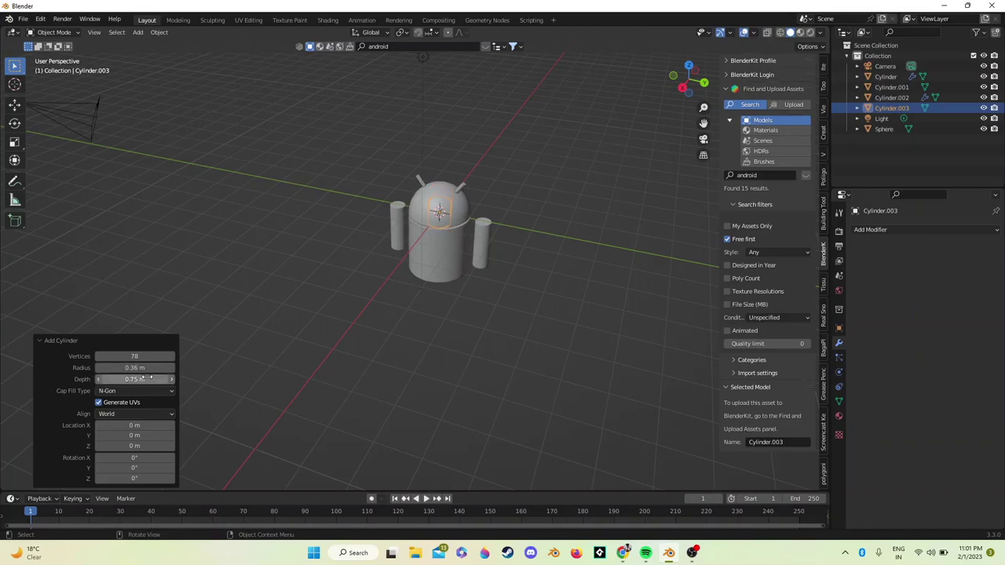
{"action": "middle_click_drag", "start_coordinate": [380, 266], "coordinate": [383, 283]}
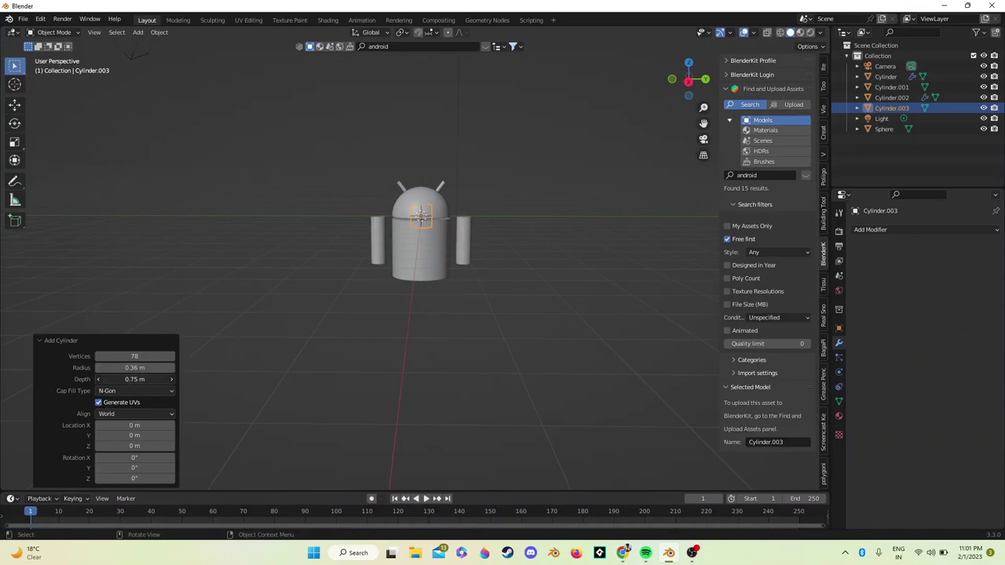
{"action": "left_click_drag", "start_coordinate": [134, 379], "coordinate": [157, 379]}
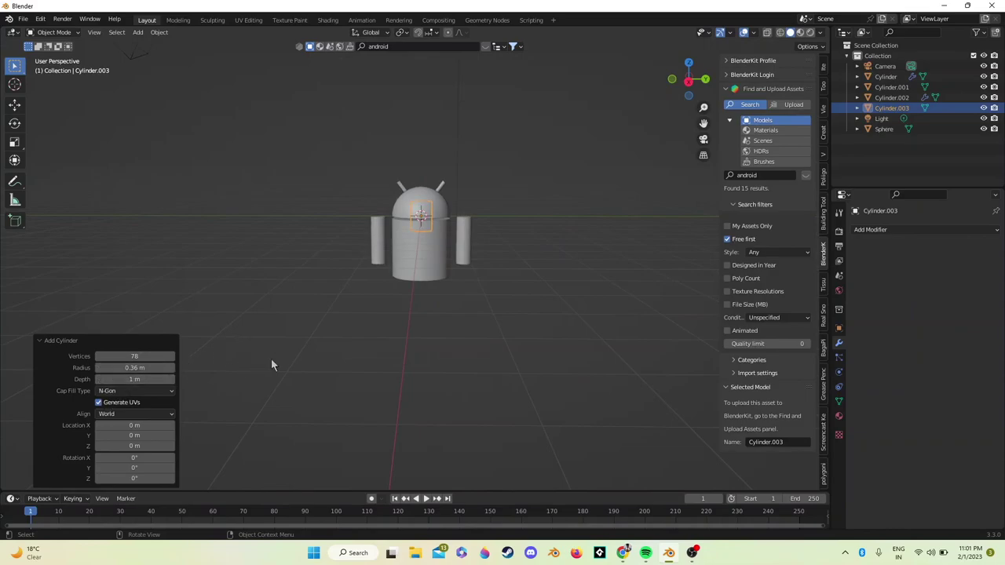
{"action": "key", "text": "g"}
{"action": "key", "text": "z"}
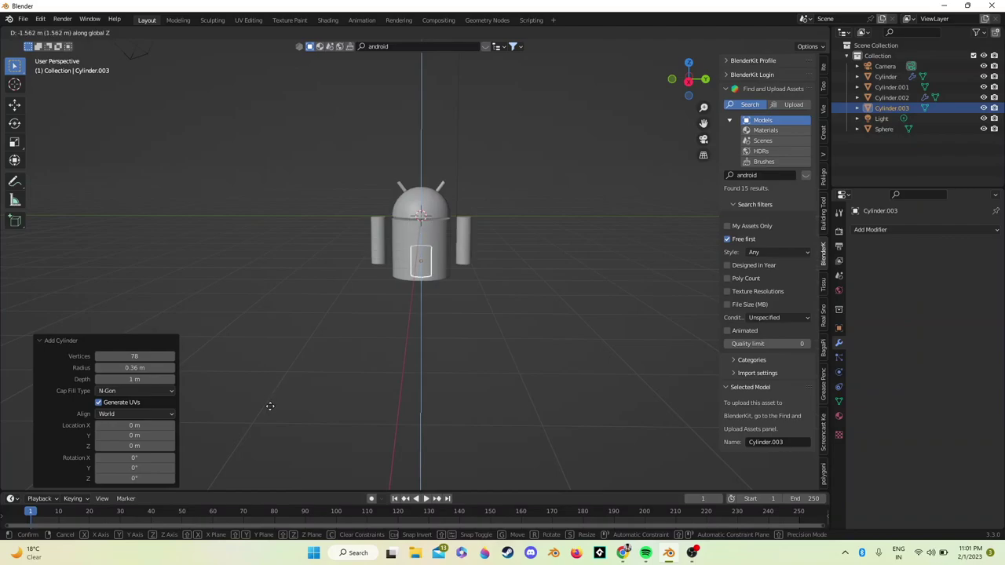
Drop the leg cylinder below the body and apply Shade Auto Smooth to it
{"action": "left_click", "coordinate": [265, 425]}
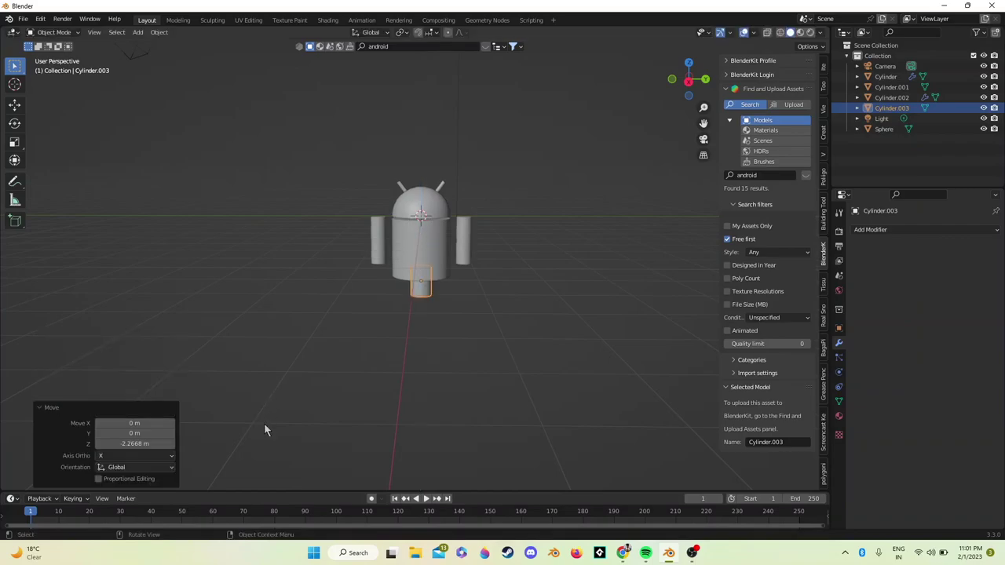
{"action": "right_click", "coordinate": [416, 301]}
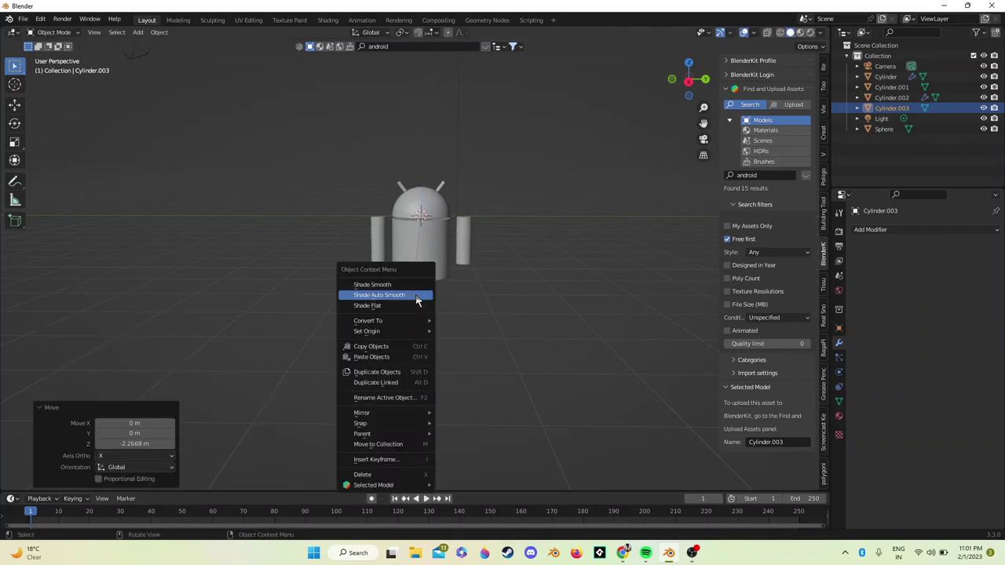
{"action": "left_click", "coordinate": [417, 301]}
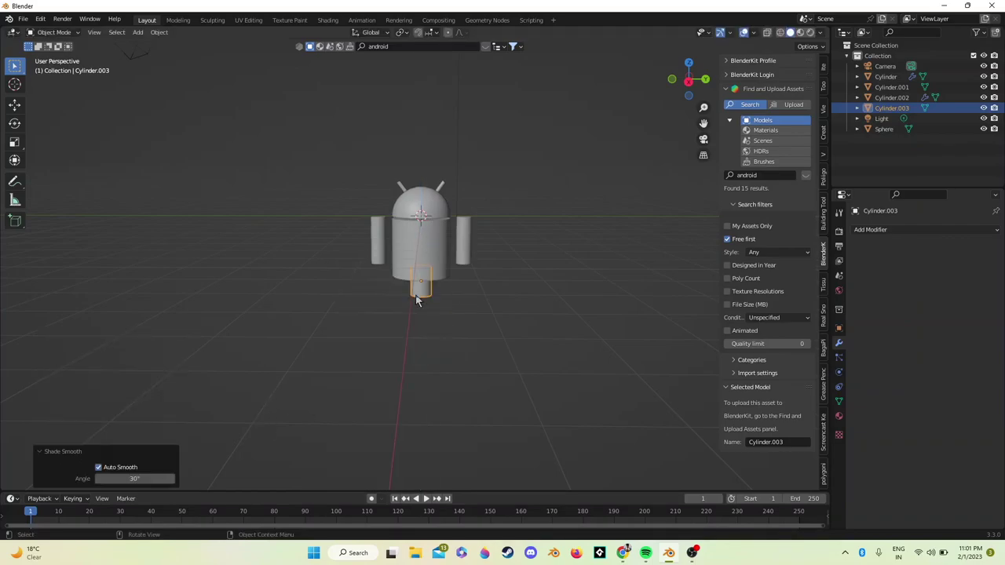
Add a Mirror modifier to the leg with Sphere as the mirror object
{"action": "left_click", "coordinate": [883, 231]}
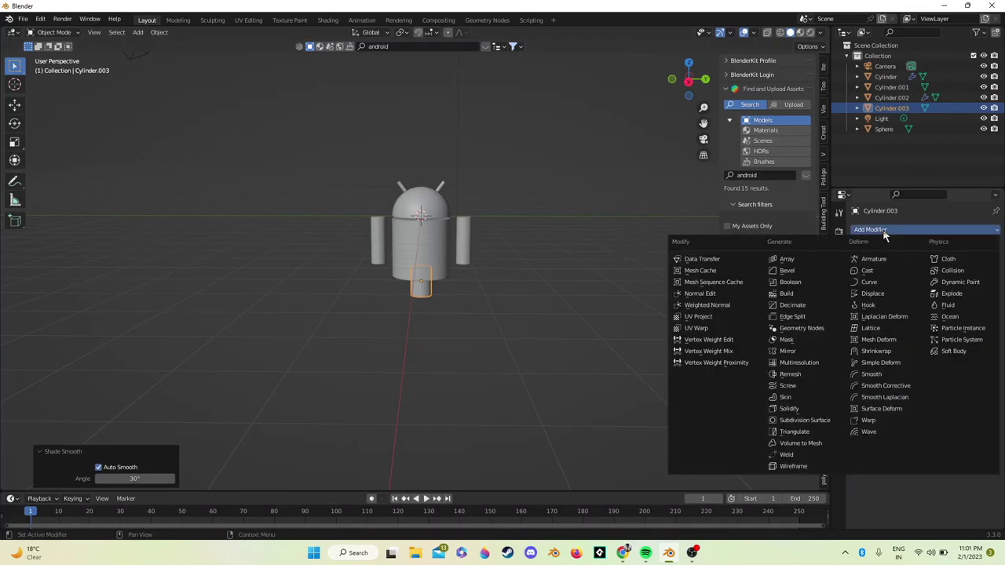
{"action": "left_click", "coordinate": [787, 352]}
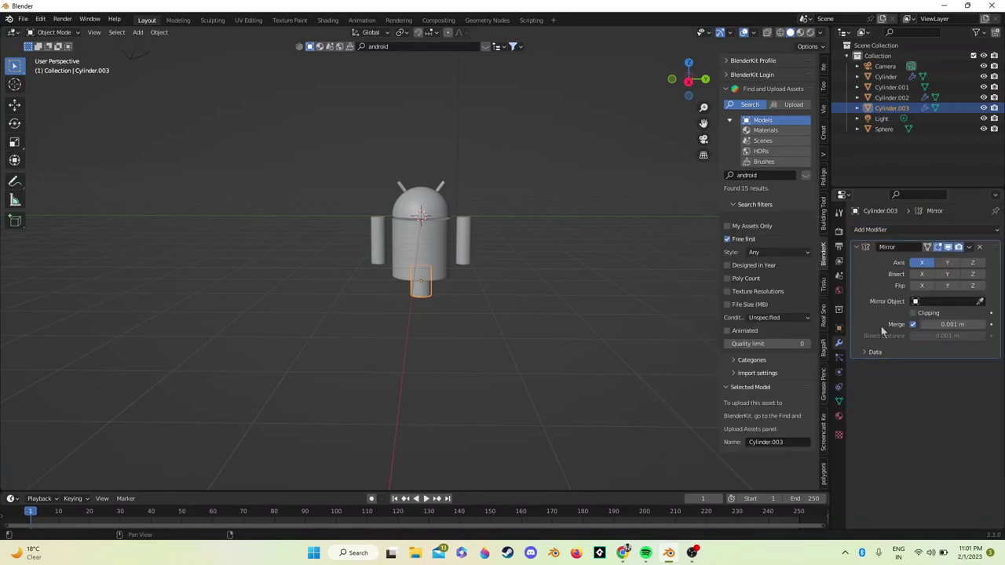
{"action": "left_click", "coordinate": [980, 302]}
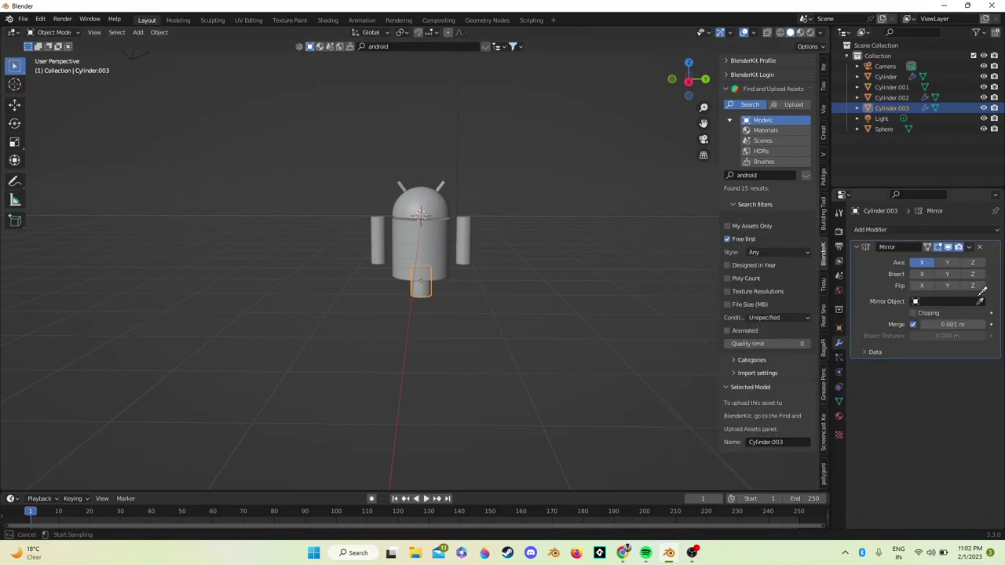
{"action": "left_click", "coordinate": [431, 215]}
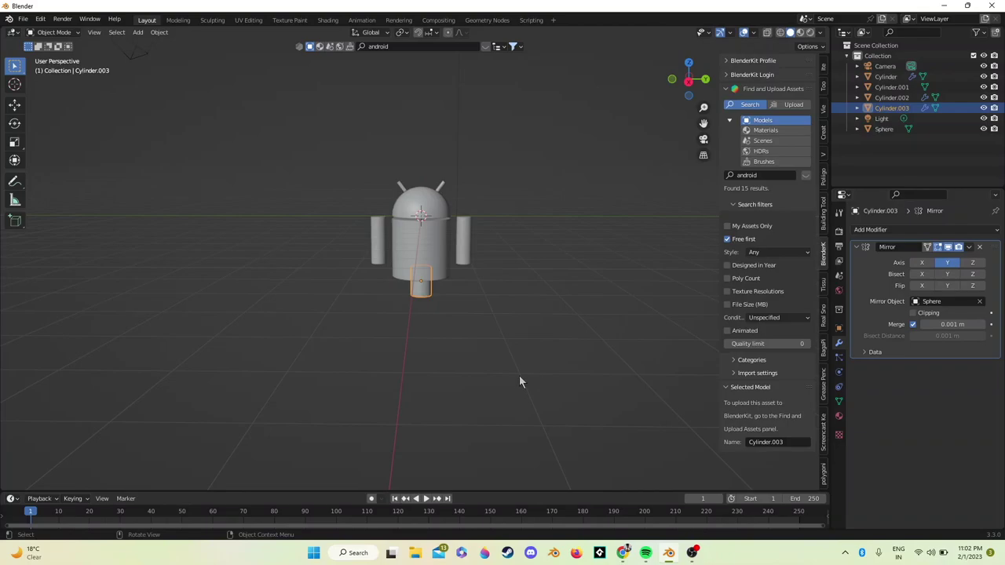
Move the leg -0.43816 m along Y so the two mirrored legs stand apart
{"action": "key", "text": "g"}
{"action": "key", "text": "y"}
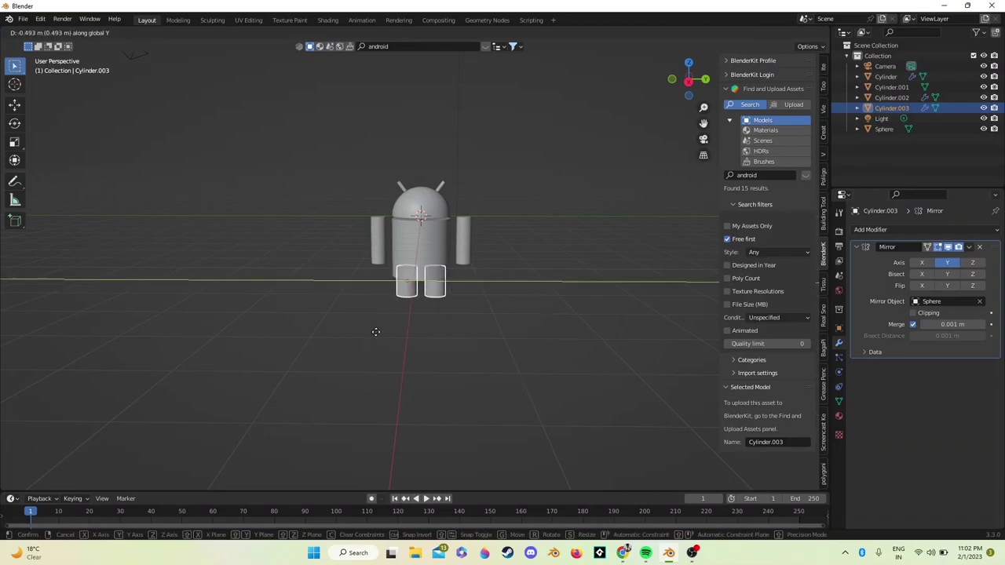
{"action": "left_click", "coordinate": [377, 332]}
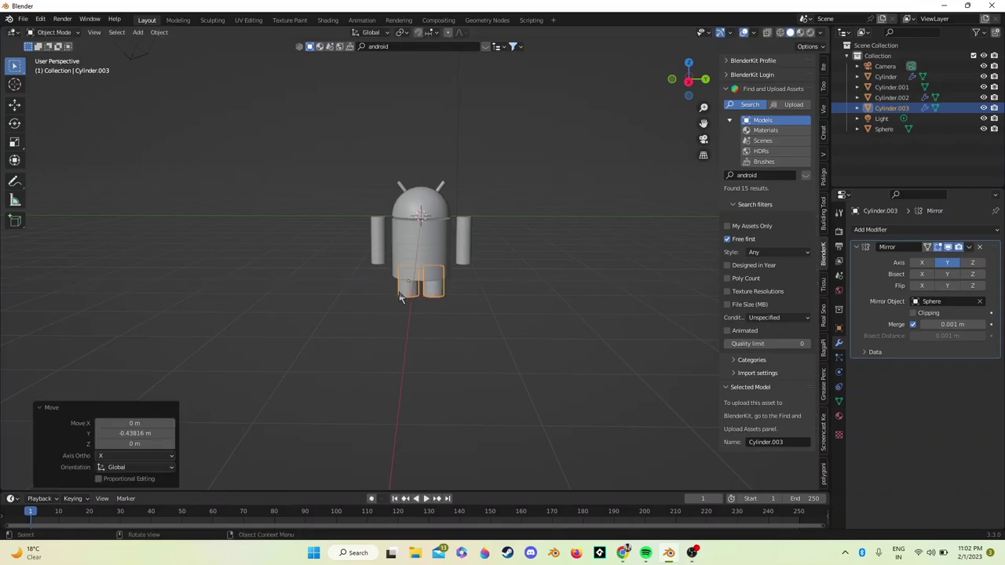
Zoom in on the legs and begin a box selection in the viewport
{"action": "middle_click_drag", "start_coordinate": [400, 295], "coordinate": [401, 295]}
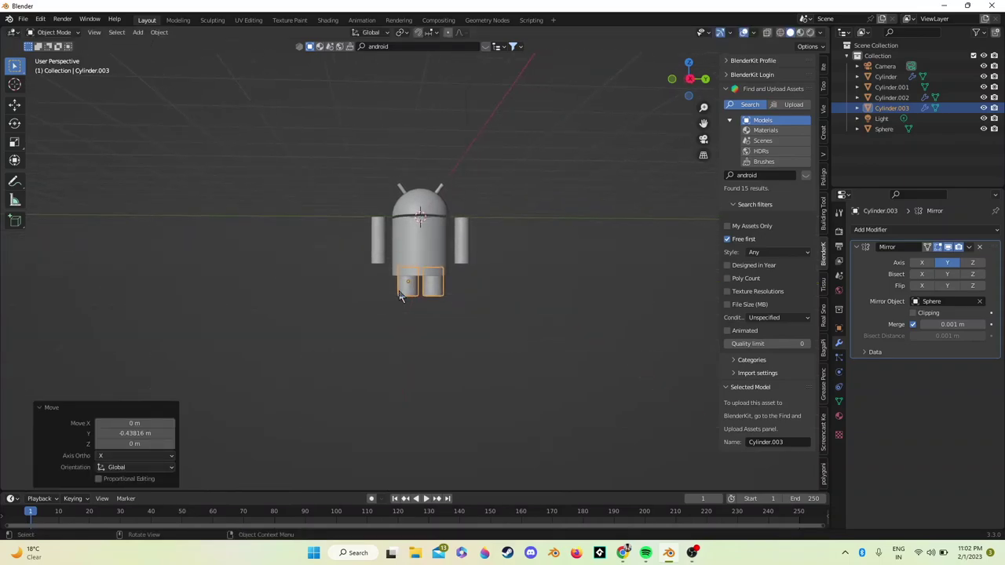
{"action": "scroll", "coordinate": [400, 295], "scroll_direction": "up", "scroll_amount": 2}
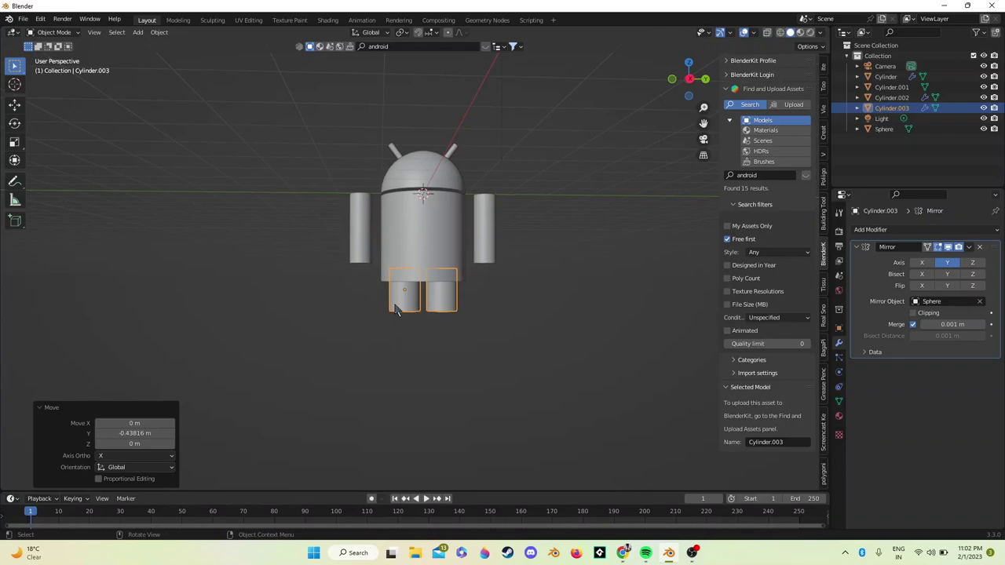
{"action": "left_click", "coordinate": [398, 309]}
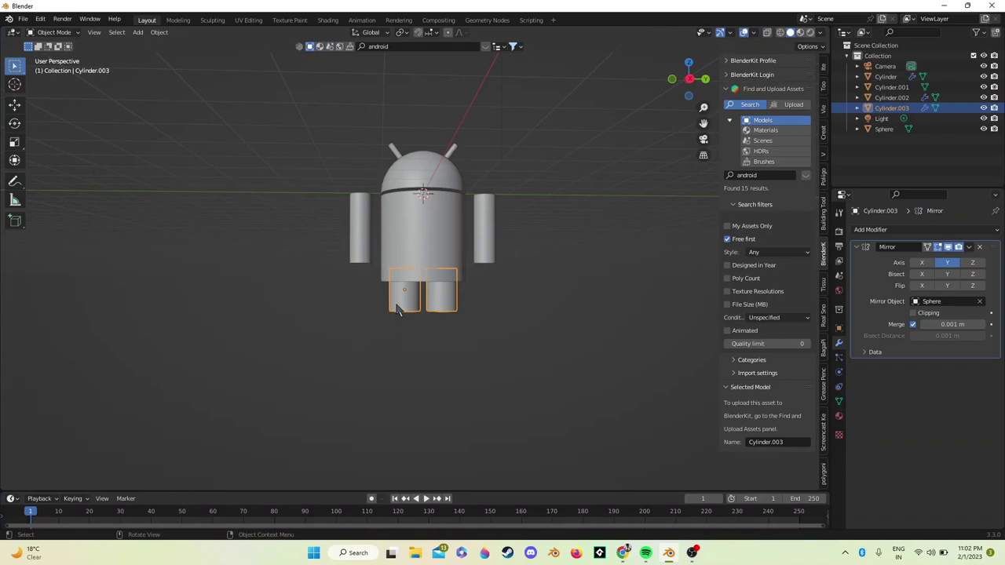
{"action": "key", "text": "b"}
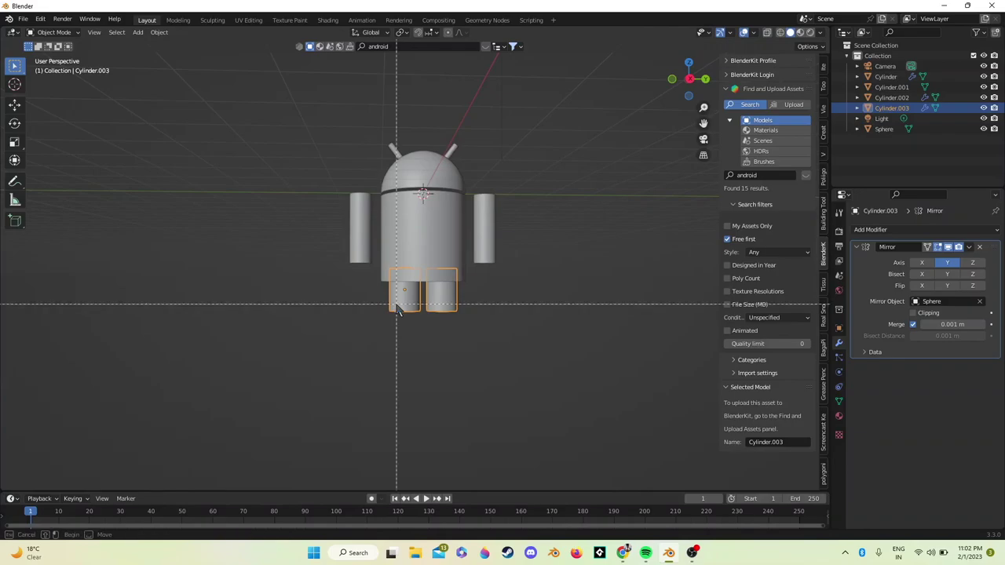